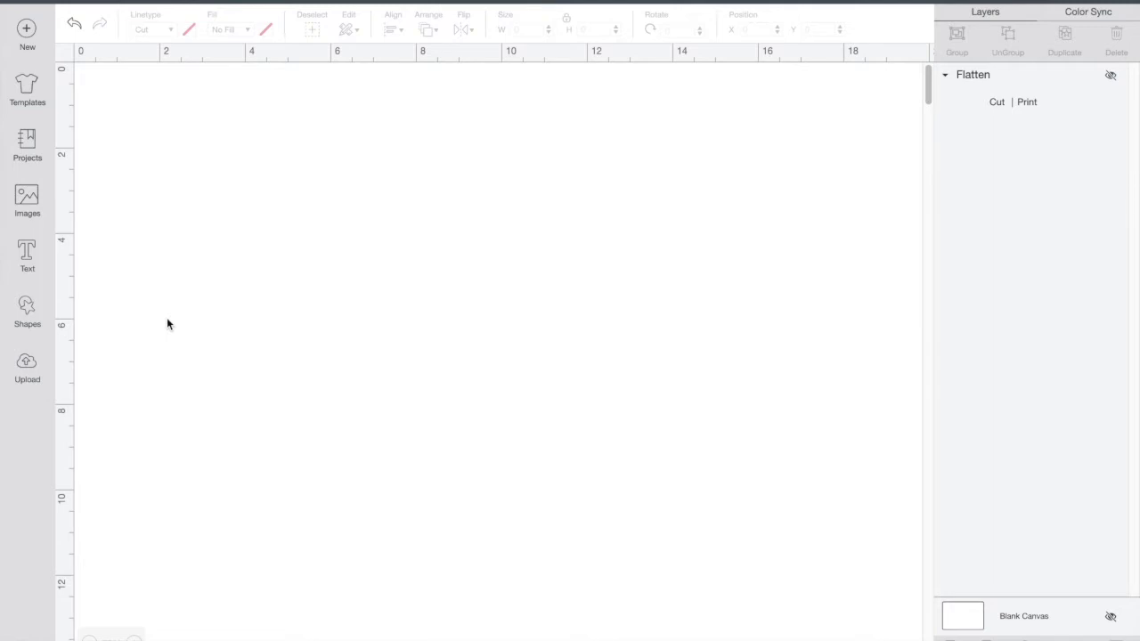
Insert the uploaded minion and rainbow flag images onto the canvas and move the minion clear of the flag.
{"action": "left_click", "coordinate": [23, 369]}
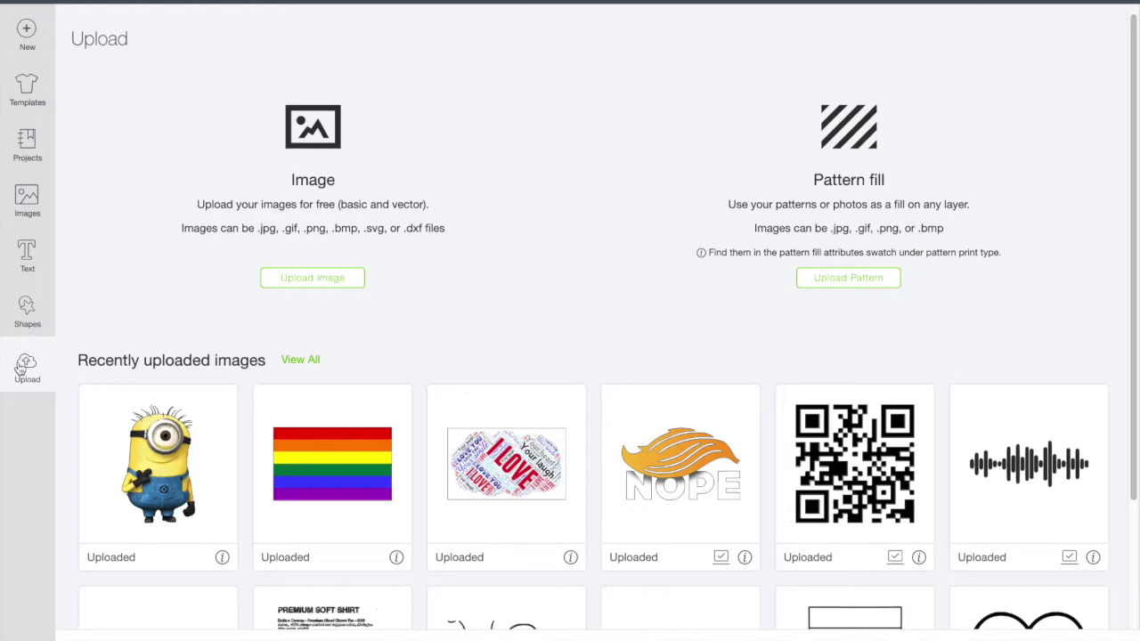
{"action": "left_click", "coordinate": [367, 504]}
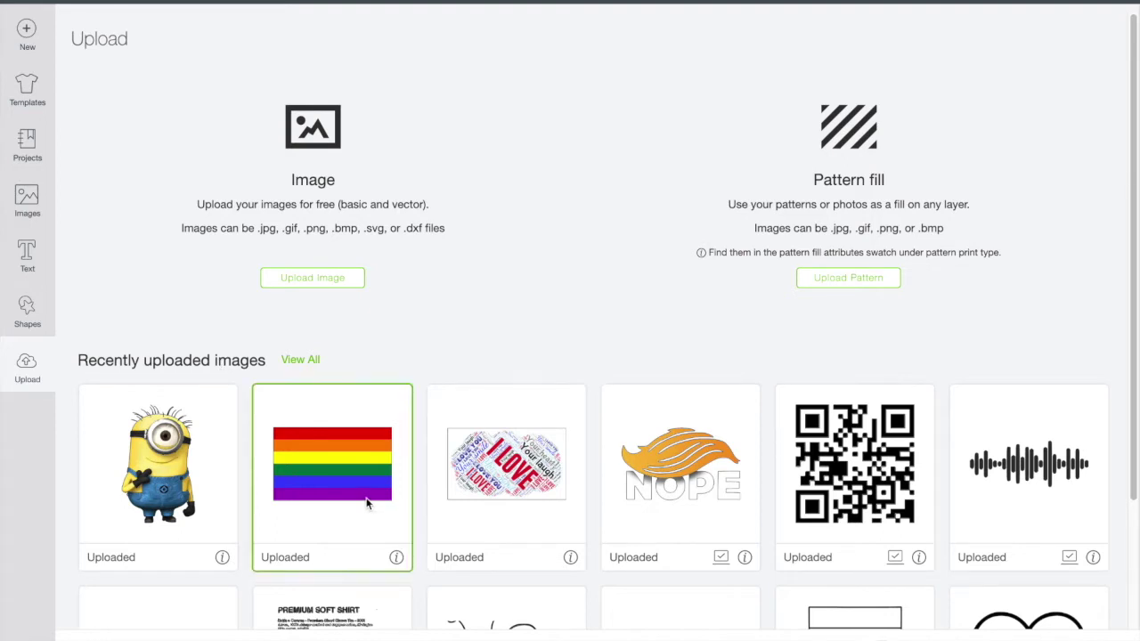
{"action": "left_click", "coordinate": [182, 486]}
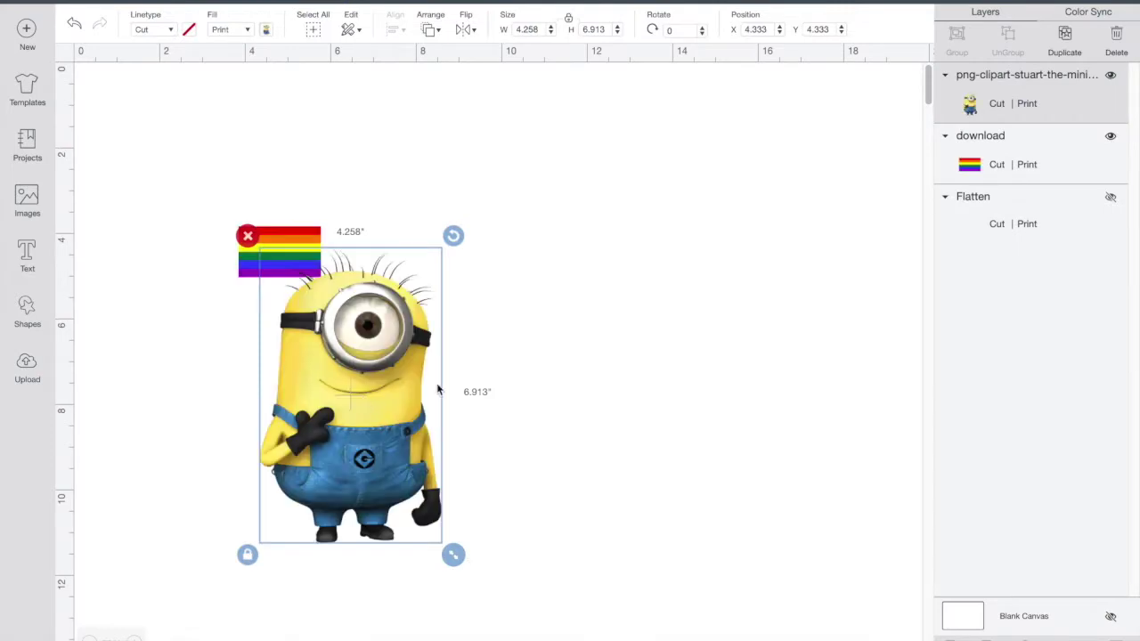
{"action": "left_click_drag", "start_coordinate": [397, 399], "coordinate": [548, 301]}
Add a circle shape, move it below the flag and scale it down to about 1.54 in across.
{"action": "left_click", "coordinate": [28, 312]}
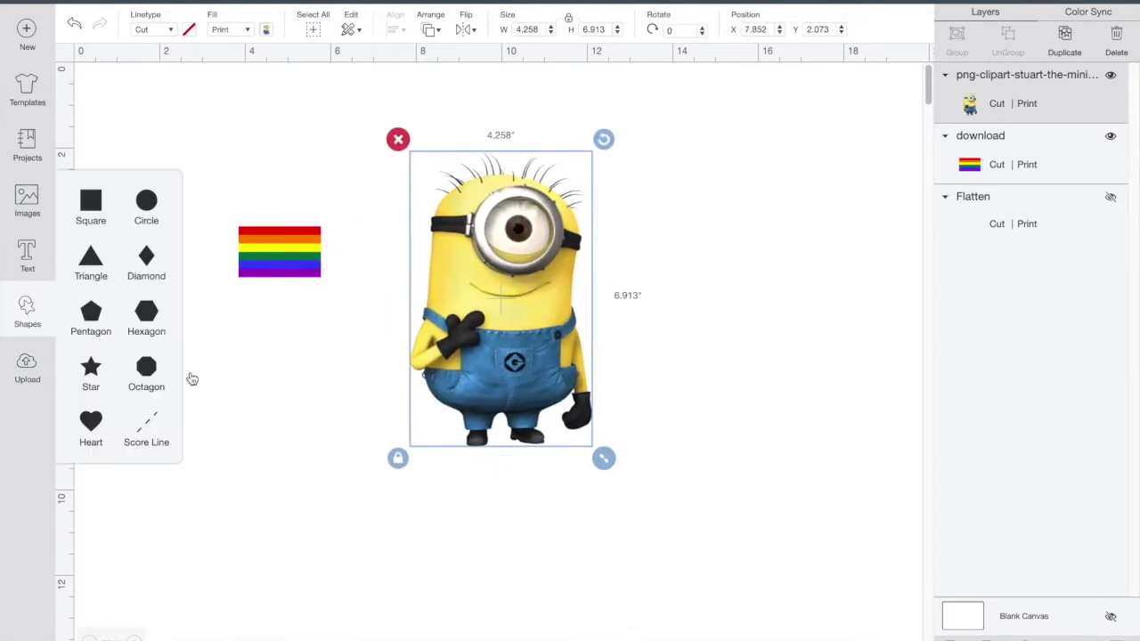
{"action": "left_click", "coordinate": [153, 223]}
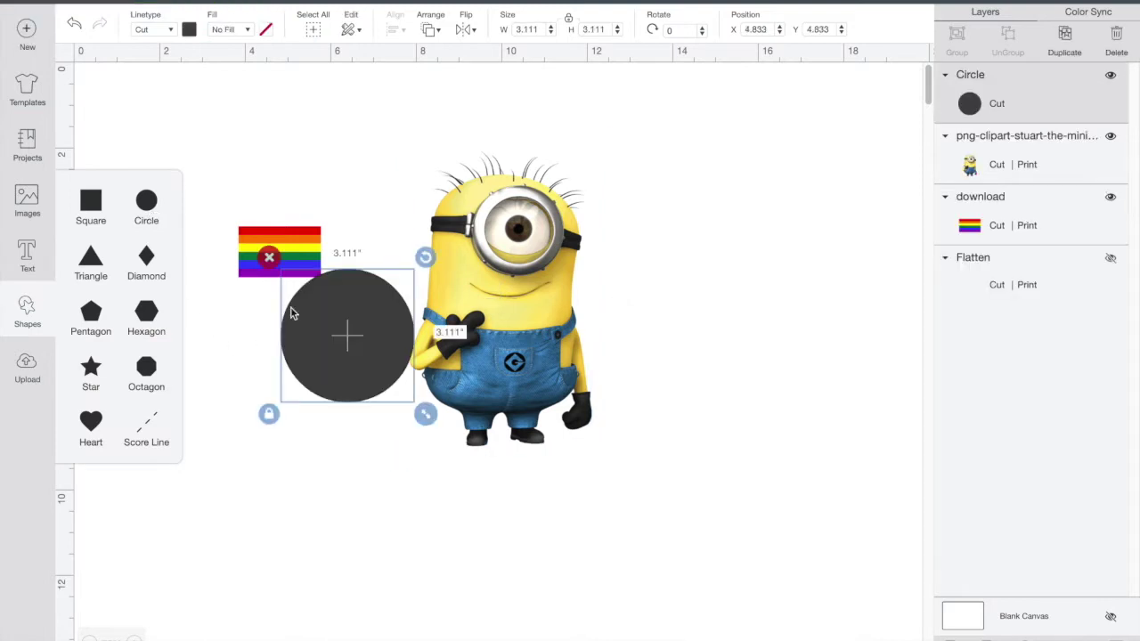
{"action": "left_click_drag", "start_coordinate": [323, 342], "coordinate": [264, 426]}
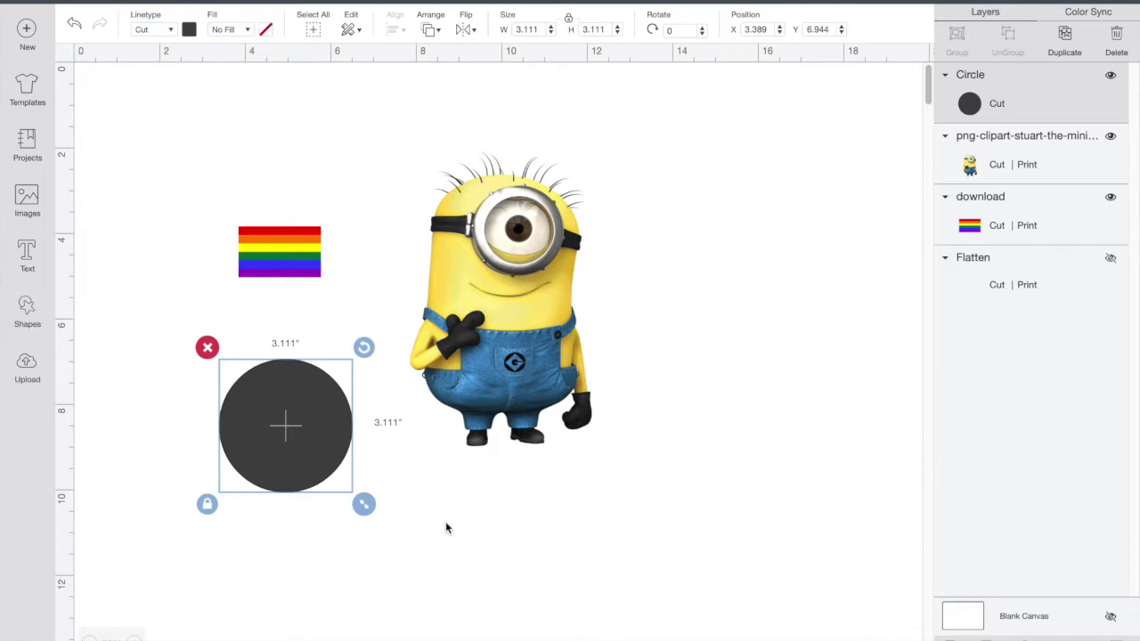
{"action": "left_click_drag", "start_coordinate": [363, 506], "coordinate": [296, 467]}
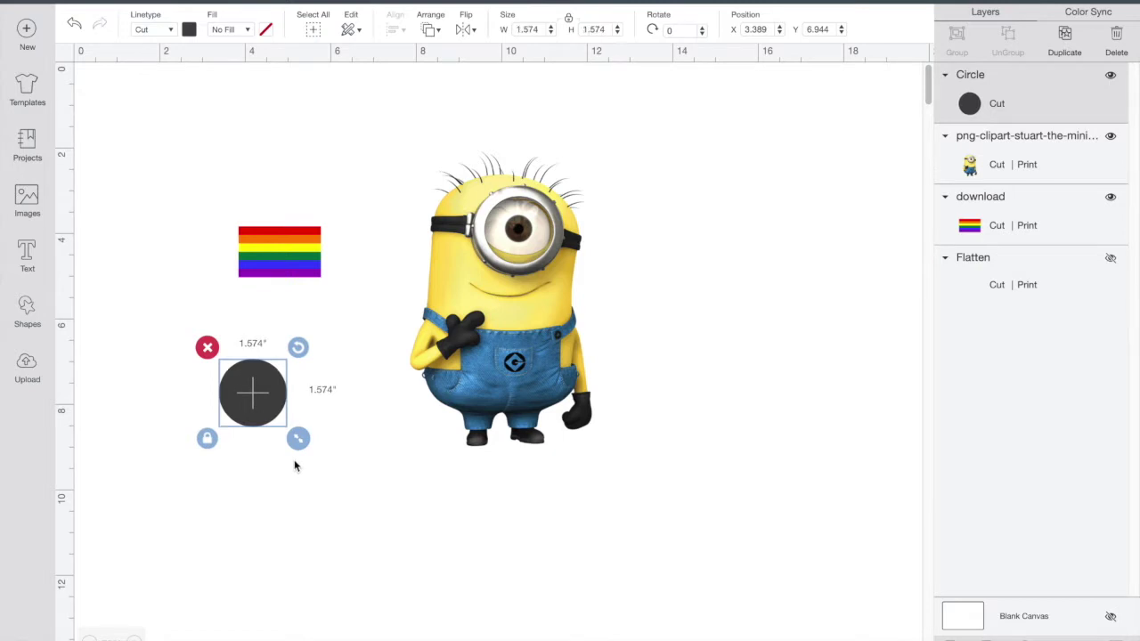
{"action": "left_click_drag", "start_coordinate": [300, 437], "coordinate": [301, 439]}
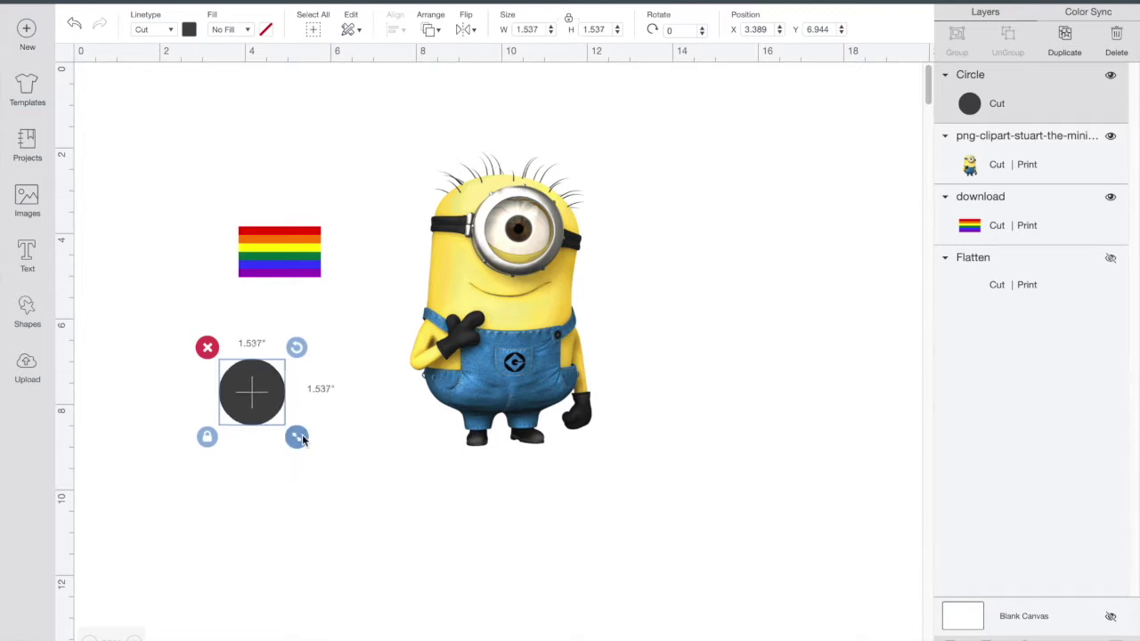
{"action": "left_click", "coordinate": [346, 482]}
Scale the minion down to about 1.67 in wide and move the flag to open canvas above and right of it.
{"action": "left_click", "coordinate": [276, 401]}
{"action": "left_click", "coordinate": [287, 267]}
{"action": "left_click", "coordinate": [579, 441]}
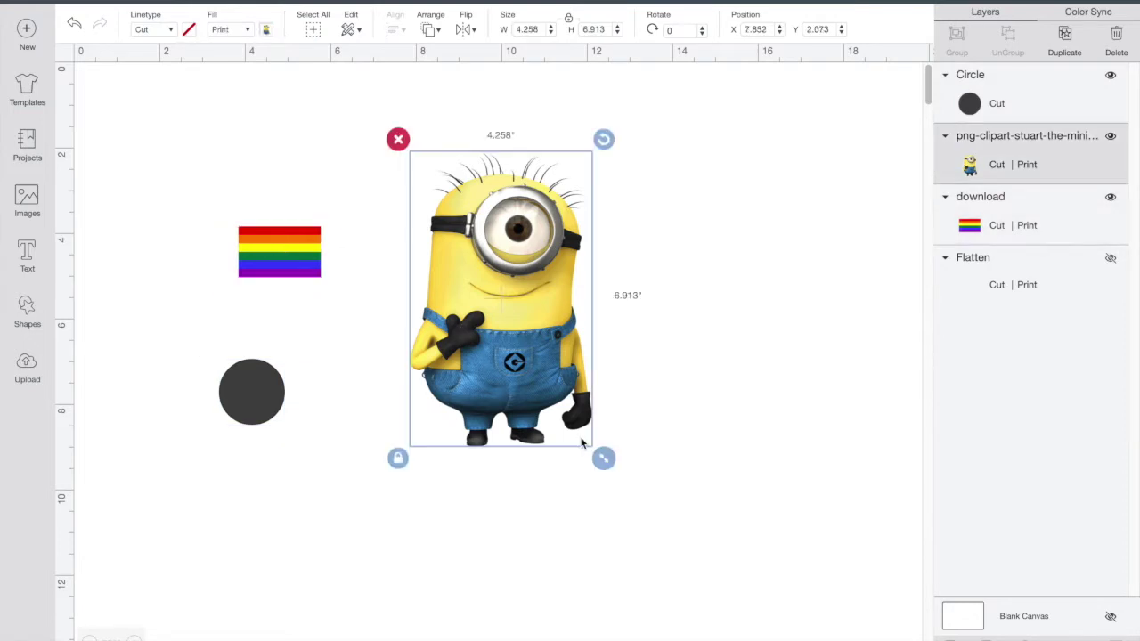
{"action": "left_click_drag", "start_coordinate": [604, 457], "coordinate": [440, 292]}
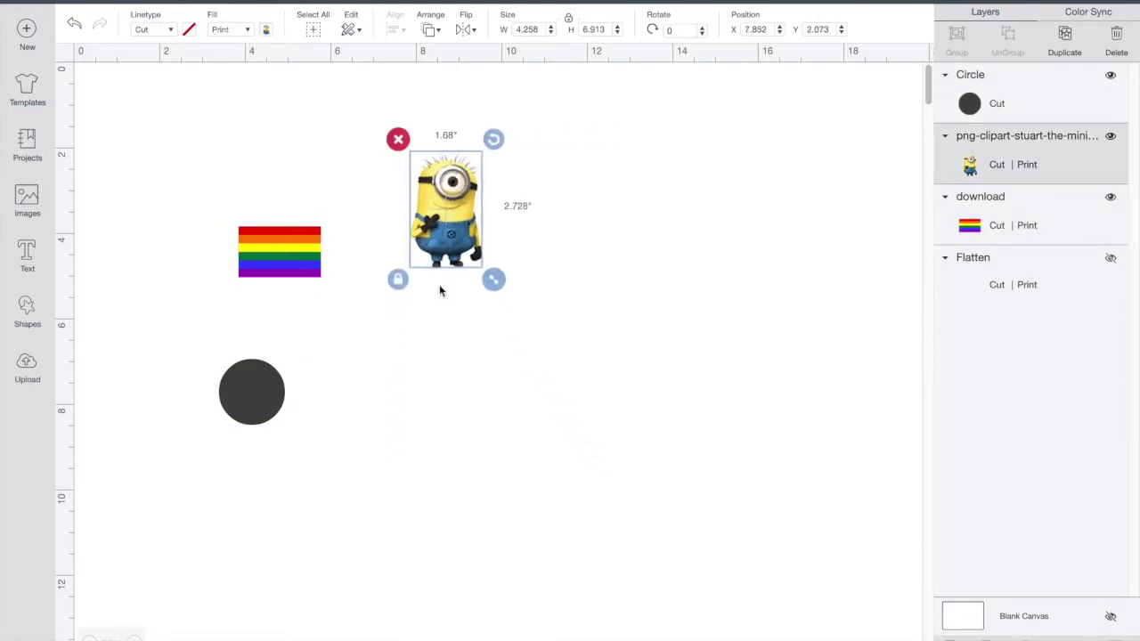
{"action": "left_click_drag", "start_coordinate": [440, 203], "coordinate": [443, 317]}
{"action": "left_click_drag", "start_coordinate": [285, 261], "coordinate": [598, 207]}
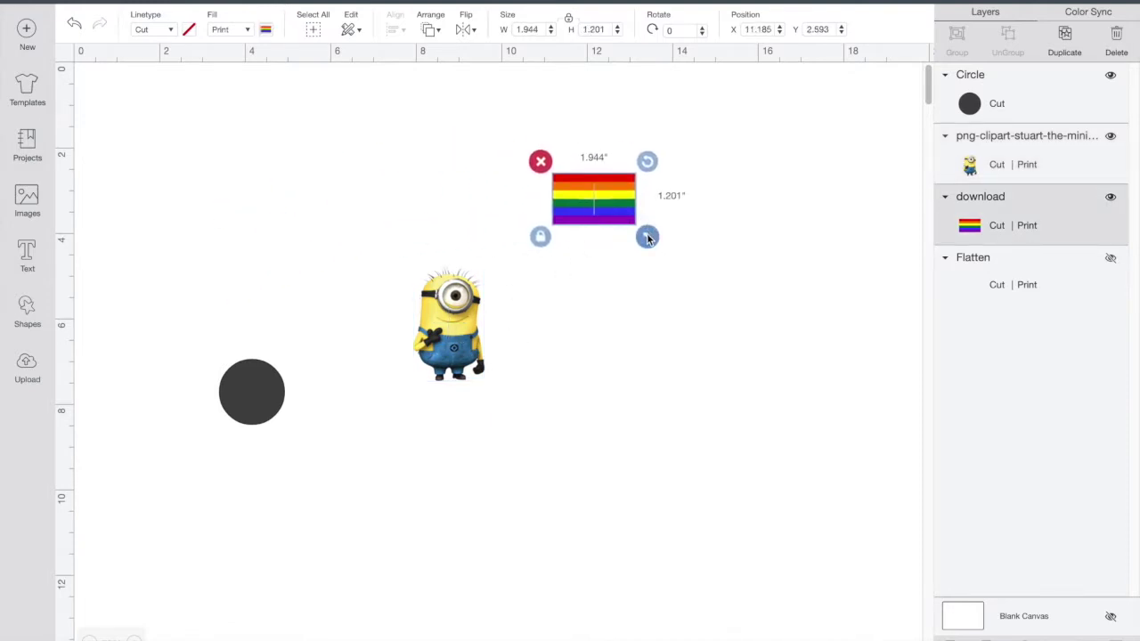
Shrink the minion to about 1.33 in wide and place it on open canvas below and left of the flag.
{"action": "left_click", "coordinate": [460, 314]}
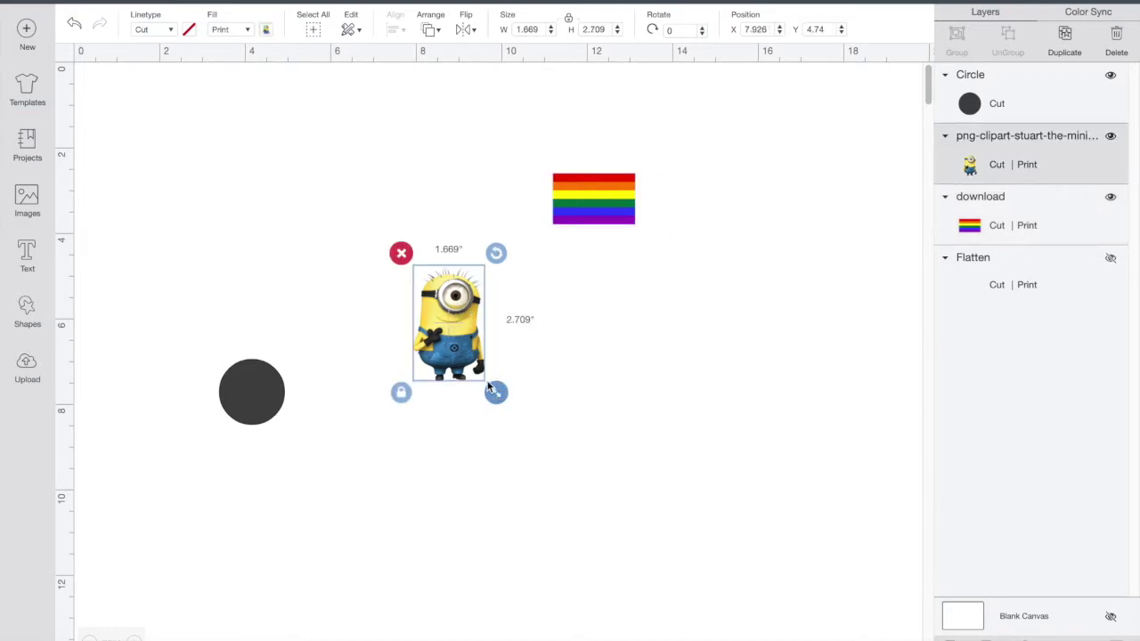
{"action": "left_click_drag", "start_coordinate": [495, 390], "coordinate": [461, 370]}
{"action": "left_click_drag", "start_coordinate": [447, 328], "coordinate": [587, 230]}
{"action": "left_click", "coordinate": [635, 228]}
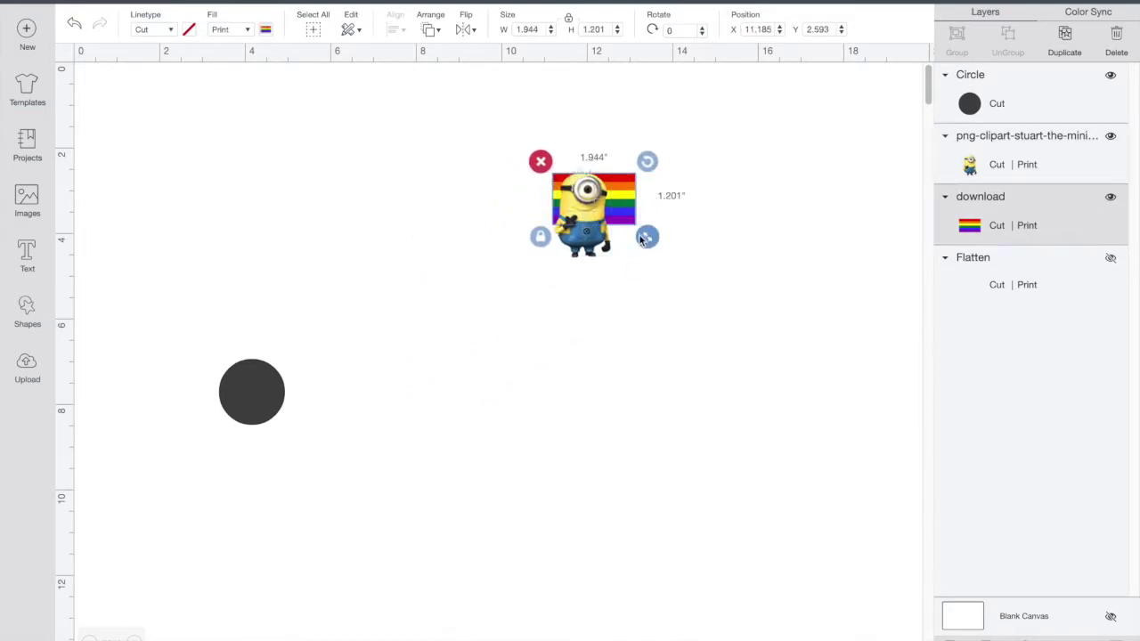
{"action": "left_click", "coordinate": [602, 252]}
{"action": "left_click_drag", "start_coordinate": [602, 252], "coordinate": [526, 374]}
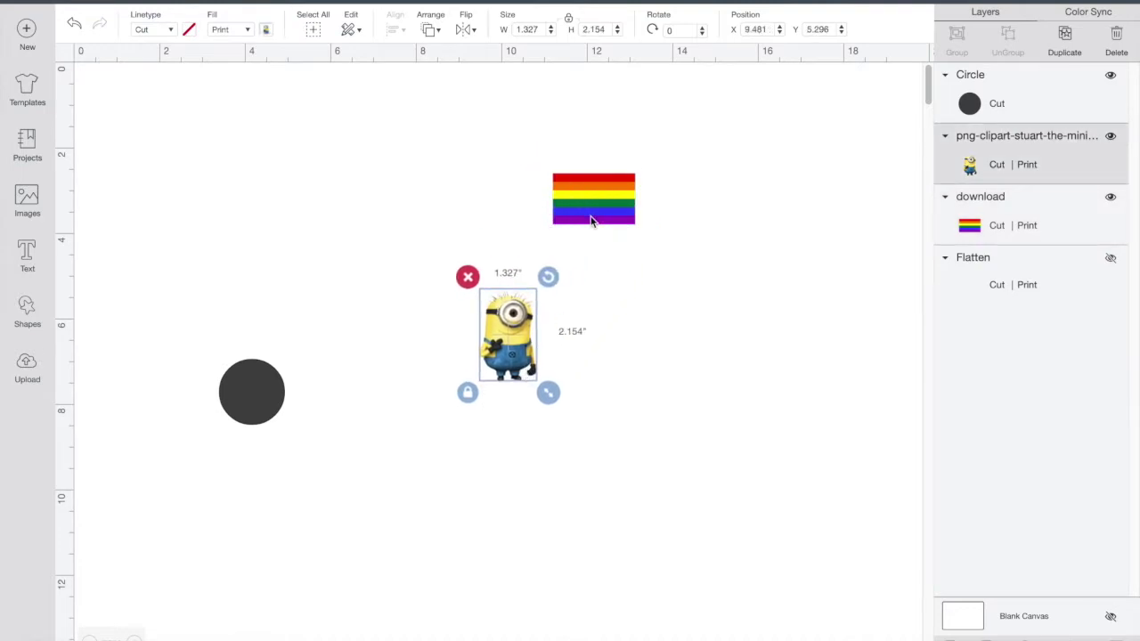
Enlarge the flag to about 4.17 in wide and place the minion over its middle.
{"action": "left_click", "coordinate": [594, 221]}
{"action": "left_click_drag", "start_coordinate": [647, 236], "coordinate": [742, 294]}
{"action": "left_click_drag", "start_coordinate": [526, 343], "coordinate": [645, 235]}
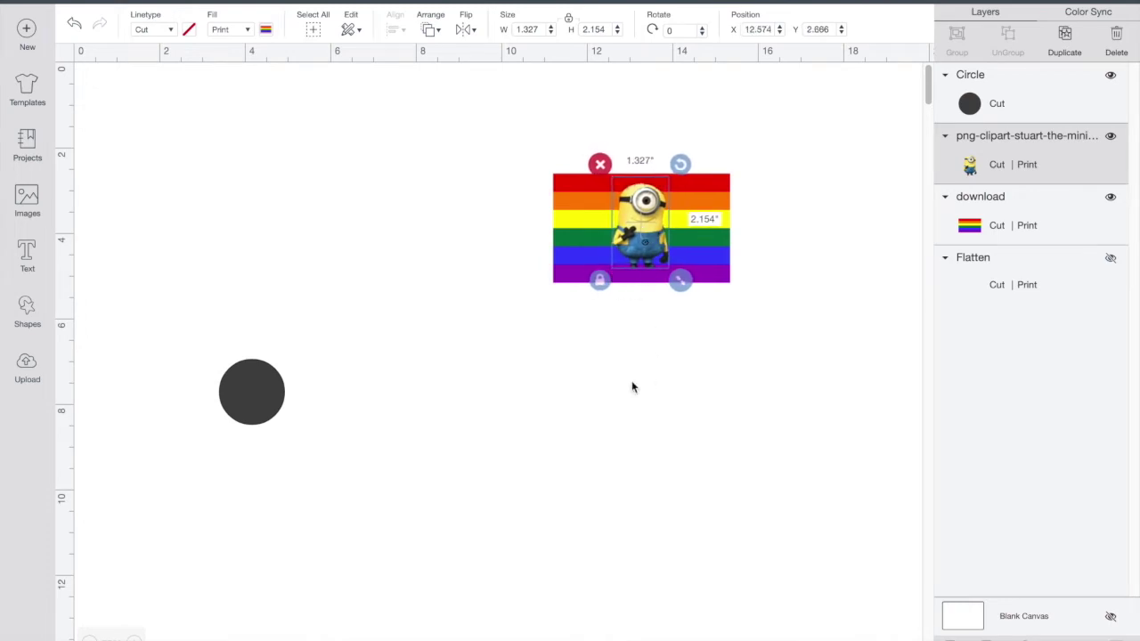
Center the minion and the flag on each other with the Center alignment.
{"action": "left_click", "coordinate": [631, 387]}
{"action": "left_click_drag", "start_coordinate": [454, 125], "coordinate": [778, 334]}
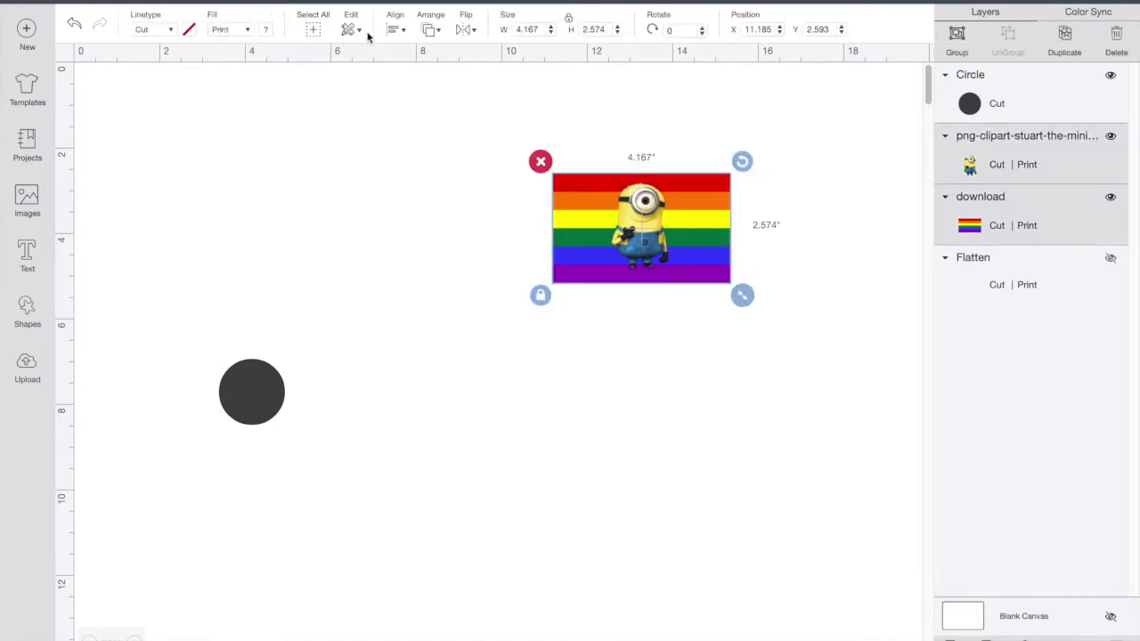
{"action": "left_click", "coordinate": [426, 32]}
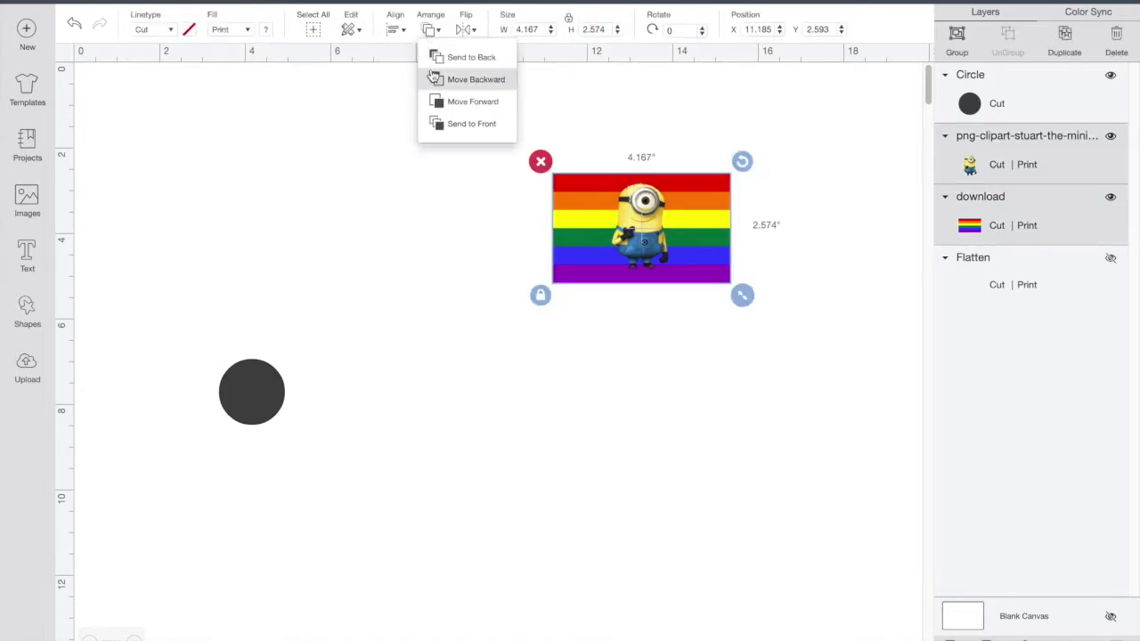
{"action": "left_click", "coordinate": [396, 32]}
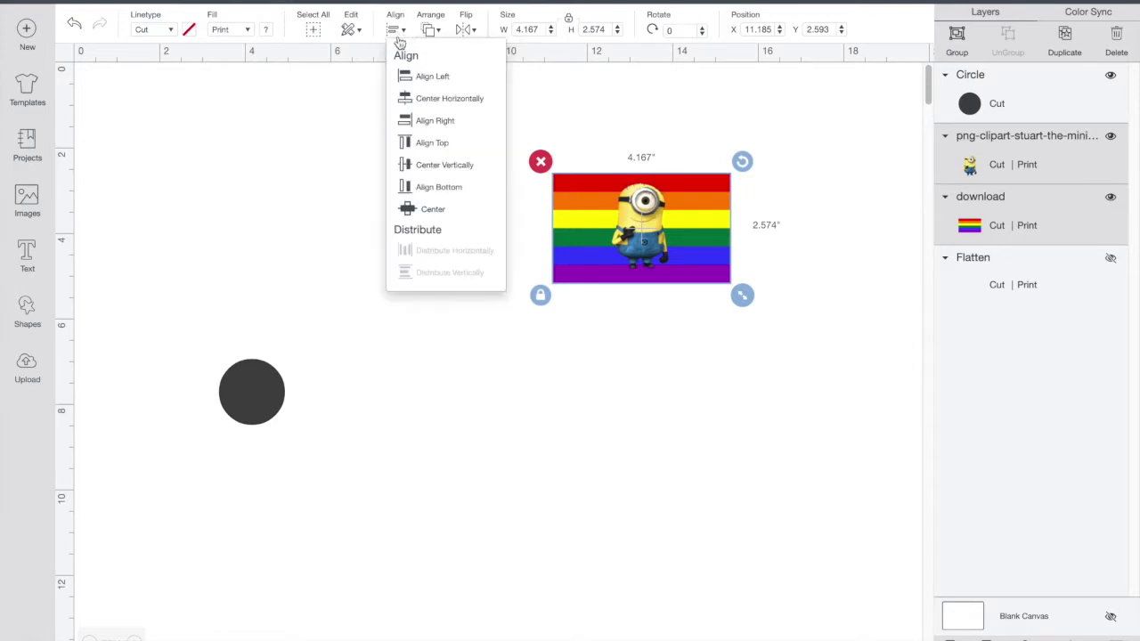
{"action": "left_click", "coordinate": [420, 208]}
Scale the minion and flag together down to about 1.57 in wide.
{"action": "left_click_drag", "start_coordinate": [740, 294], "coordinate": [627, 250]}
{"action": "left_click", "coordinate": [627, 281]}
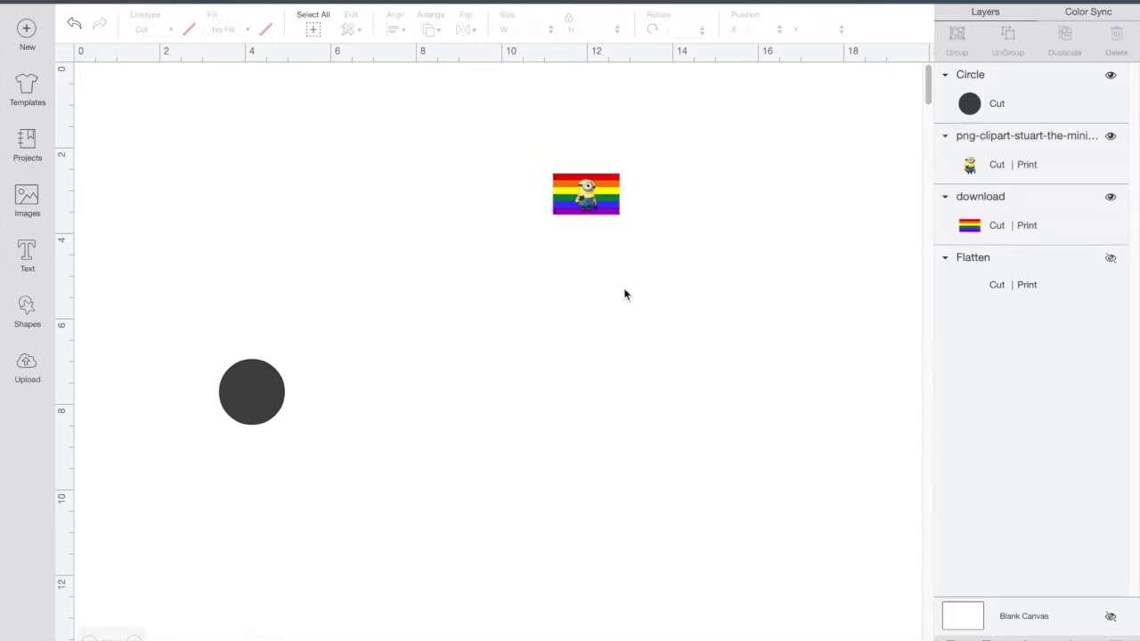
{"action": "left_click_drag", "start_coordinate": [541, 150], "coordinate": [660, 251]}
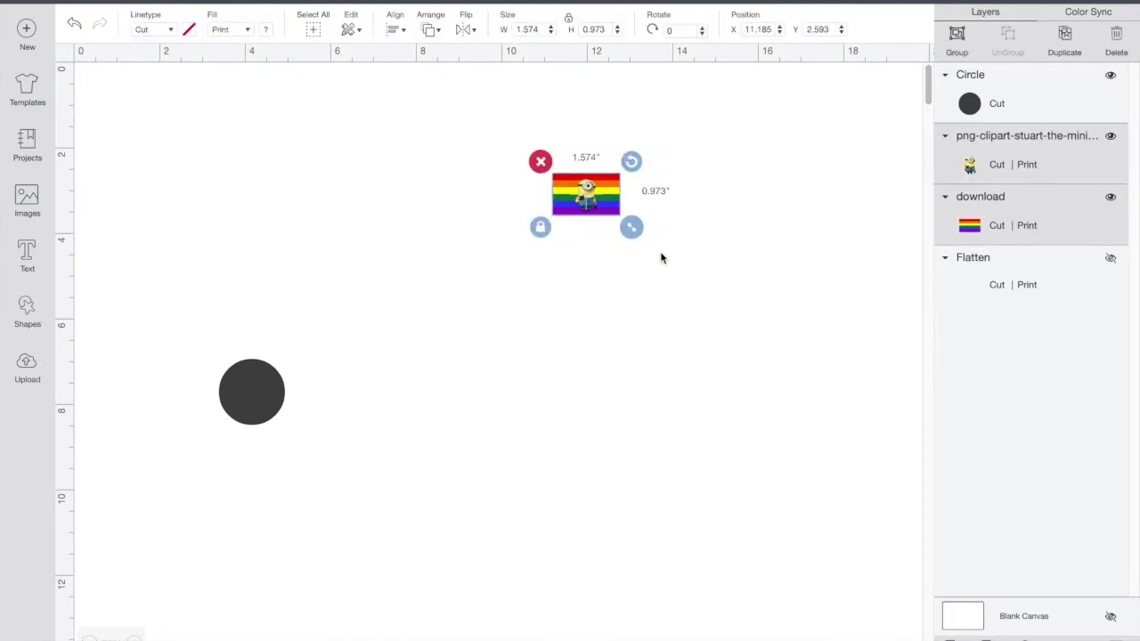
{"action": "left_click", "coordinate": [578, 355]}
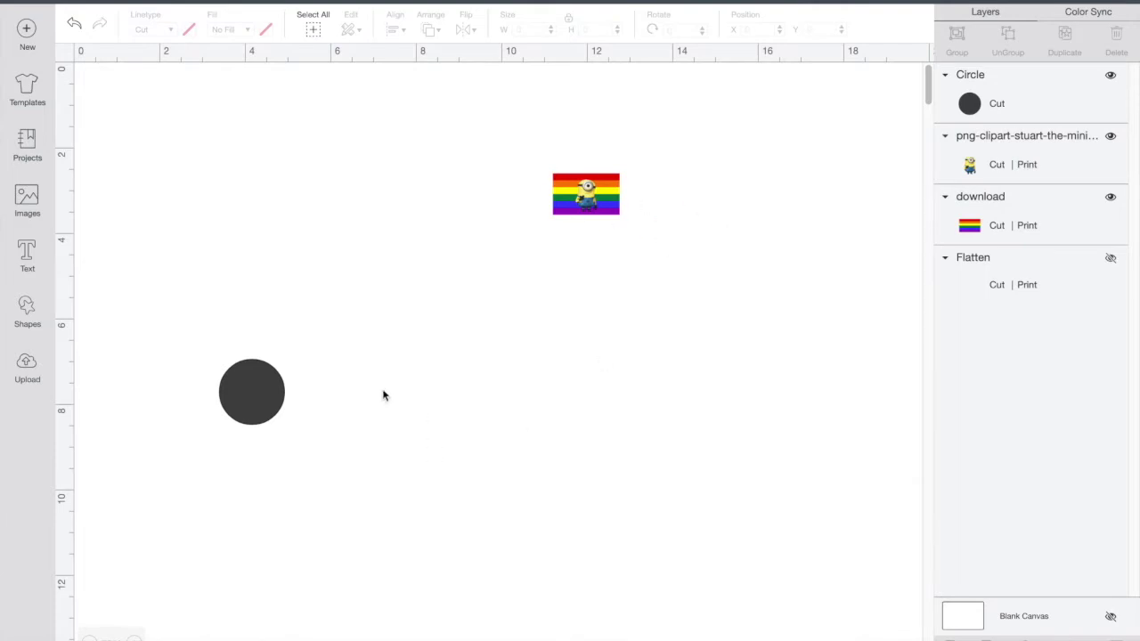
Enlarge the flag and minion together until they are taller than the circle, and place the circle over them.
{"action": "left_click_drag", "start_coordinate": [253, 402], "coordinate": [442, 325]}
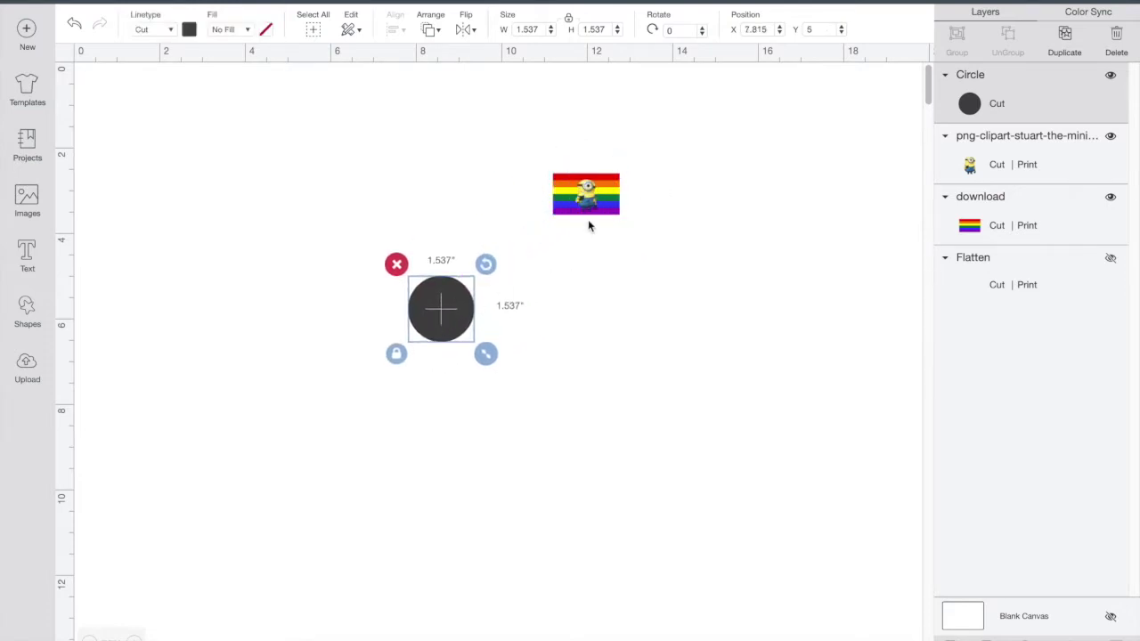
{"action": "left_click_drag", "start_coordinate": [541, 165], "coordinate": [686, 275]}
{"action": "left_click", "coordinate": [453, 333]}
{"action": "left_click_drag", "start_coordinate": [458, 320], "coordinate": [624, 224]}
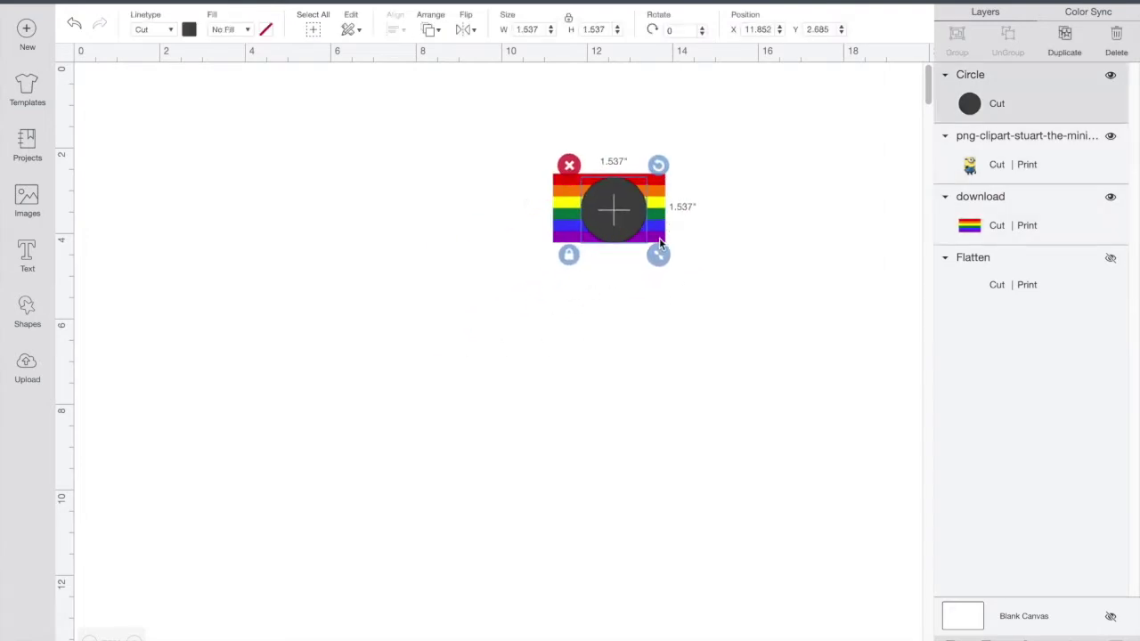
Shrink only the flag to about 2.33 in wide and shift the circle toward the flag's middle.
{"action": "left_click", "coordinate": [659, 235]}
{"action": "left_click_drag", "start_coordinate": [674, 256], "coordinate": [664, 247]}
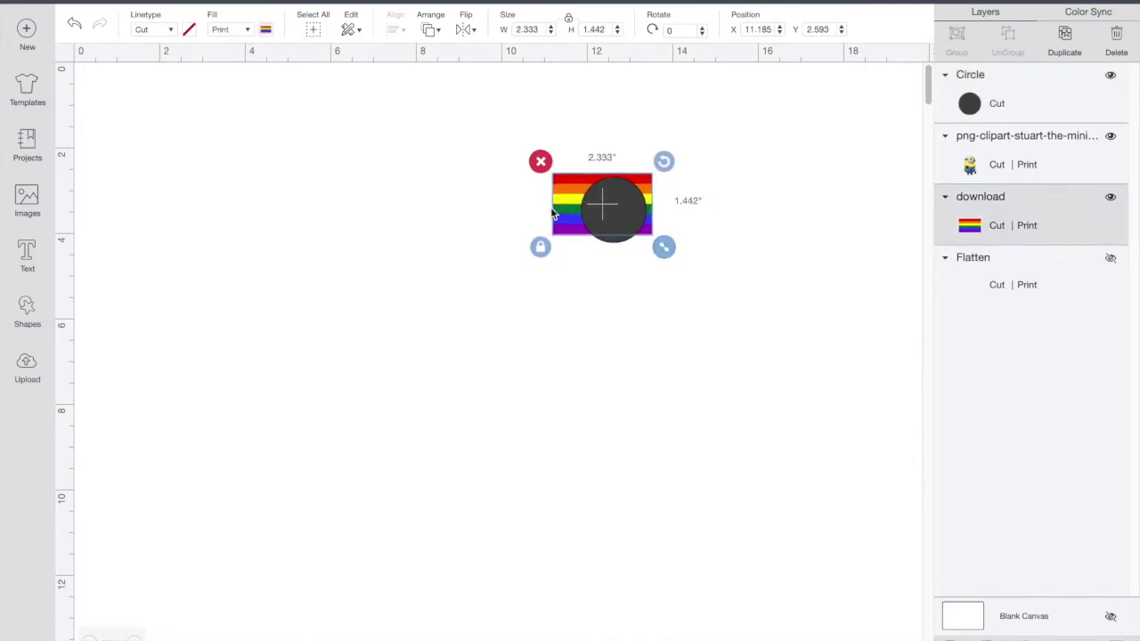
{"action": "left_click", "coordinate": [740, 171]}
{"action": "left_click", "coordinate": [626, 212]}
{"action": "left_click_drag", "start_coordinate": [626, 212], "coordinate": [619, 209]}
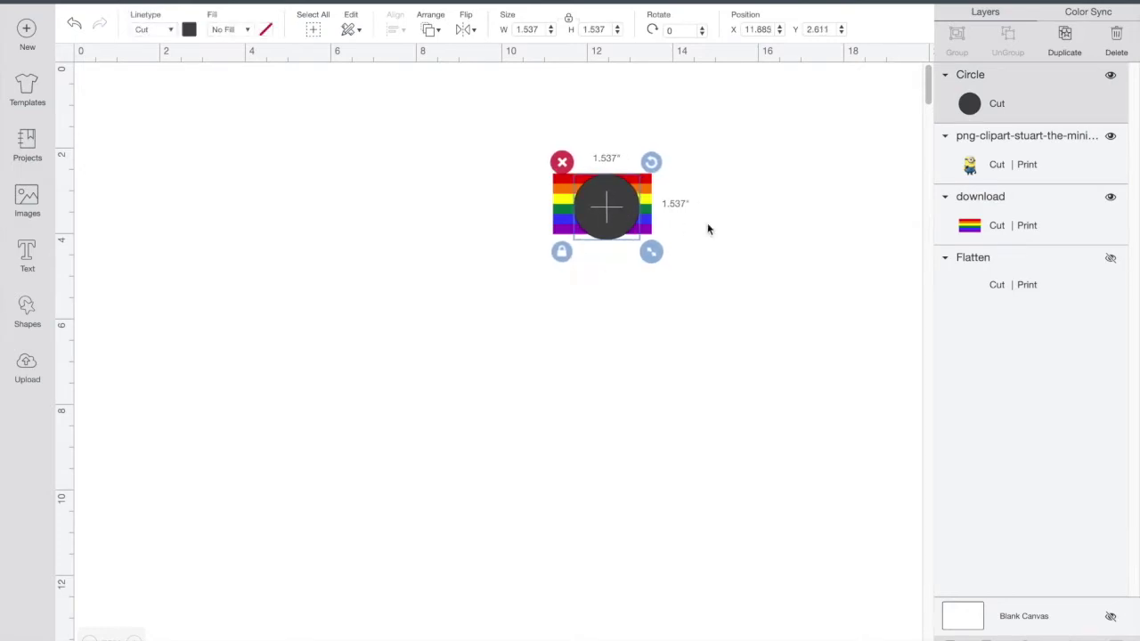
Center the circle, minion and flag on one another with the Center alignment.
{"action": "left_click", "coordinate": [687, 229]}
{"action": "left_click_drag", "start_coordinate": [534, 151], "coordinate": [703, 270]}
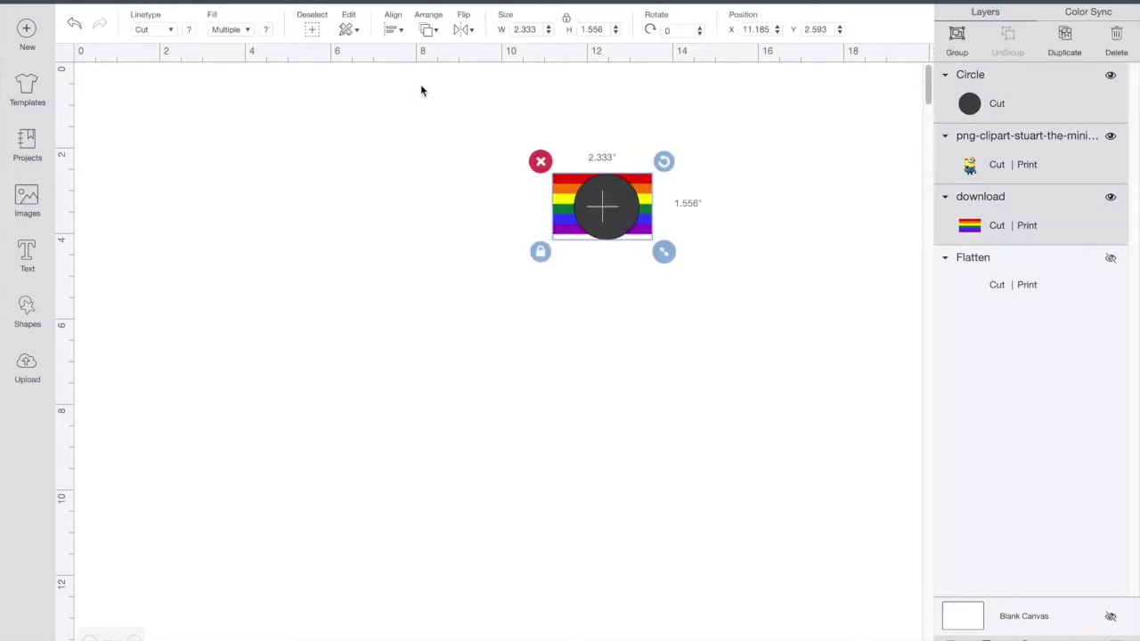
{"action": "left_click", "coordinate": [394, 31]}
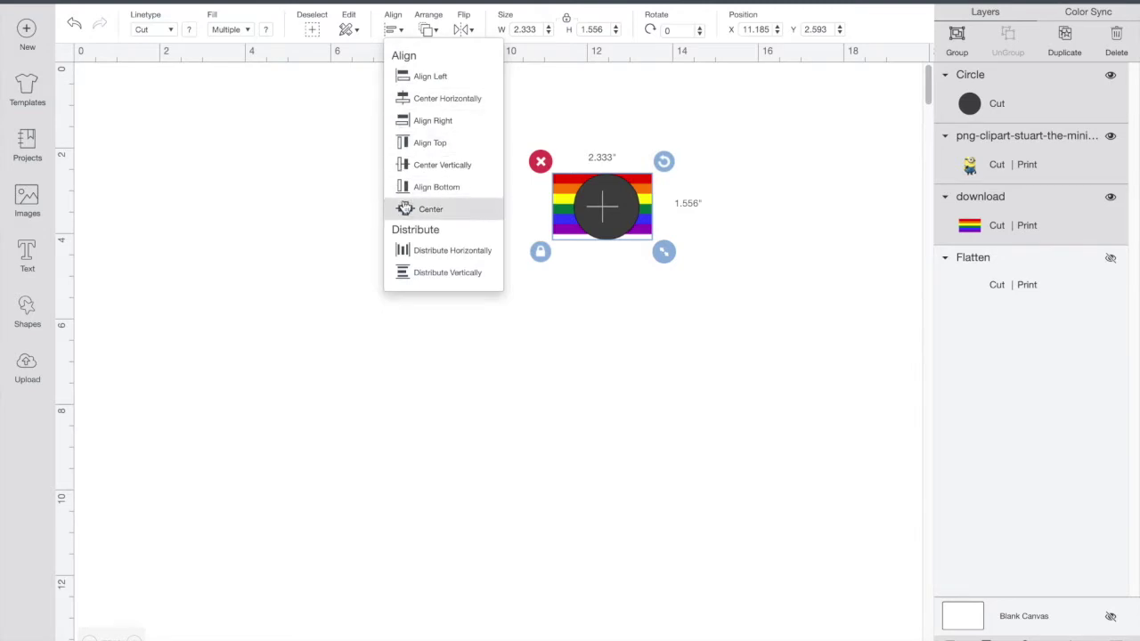
{"action": "left_click", "coordinate": [430, 208]}
{"action": "left_click", "coordinate": [579, 356]}
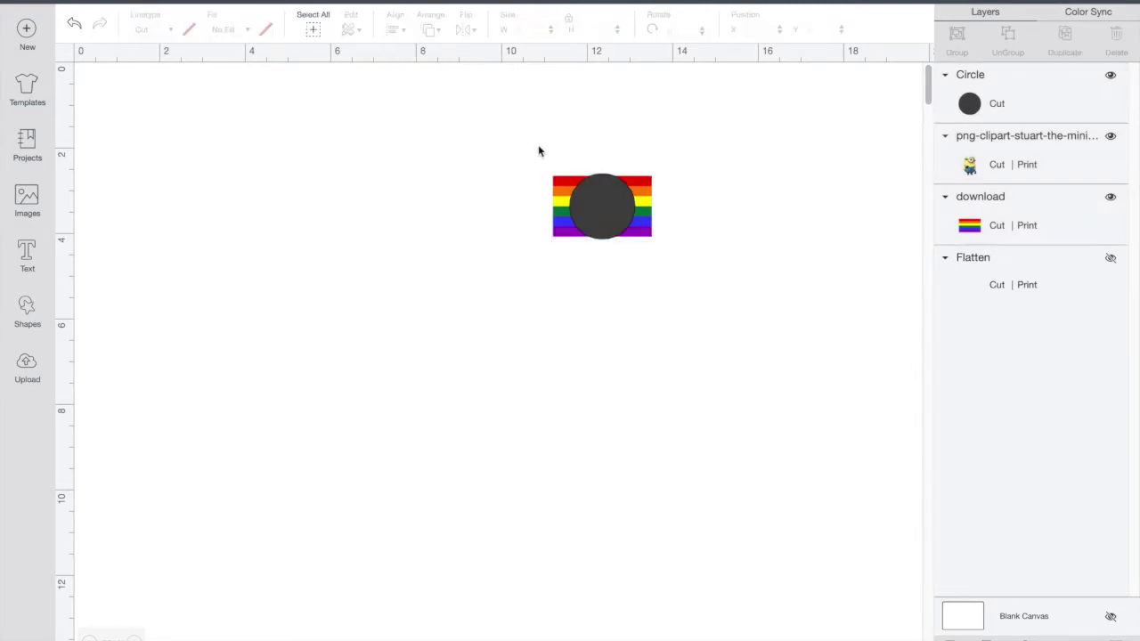
{"action": "left_click_drag", "start_coordinate": [529, 149], "coordinate": [692, 246]}
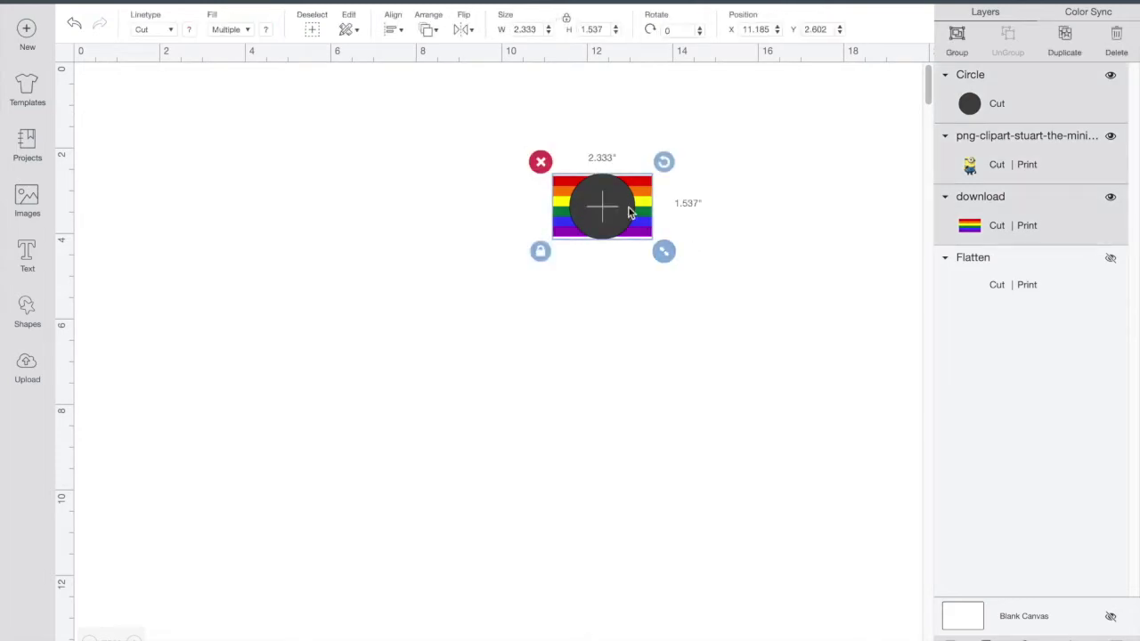
{"action": "left_click", "coordinate": [765, 215]}
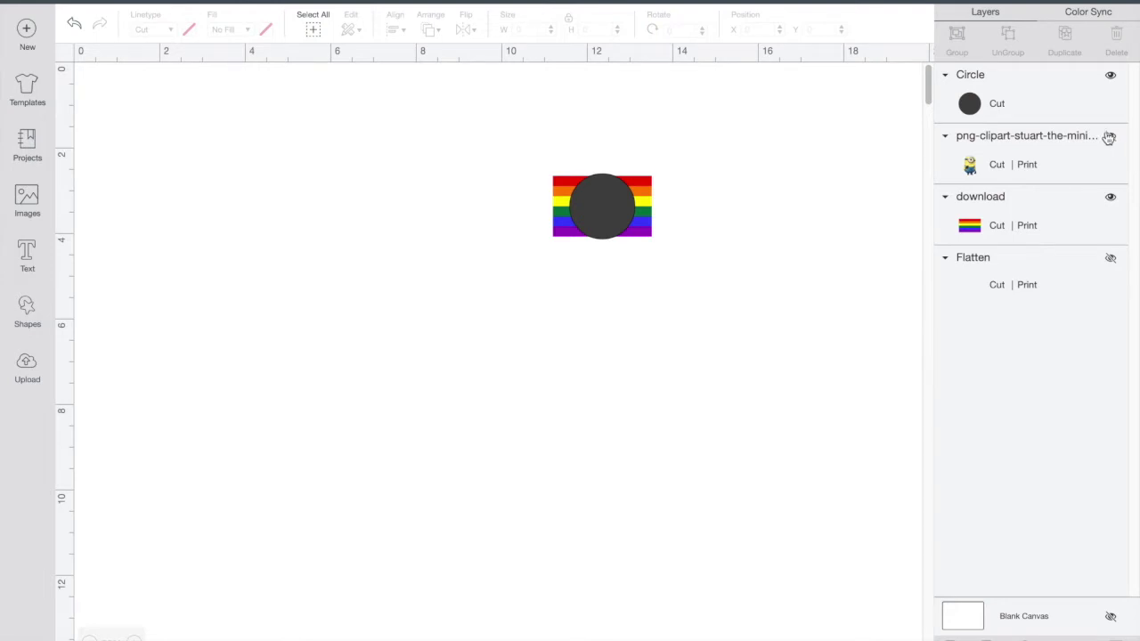
{"action": "left_click_drag", "start_coordinate": [479, 144], "coordinate": [695, 209]}
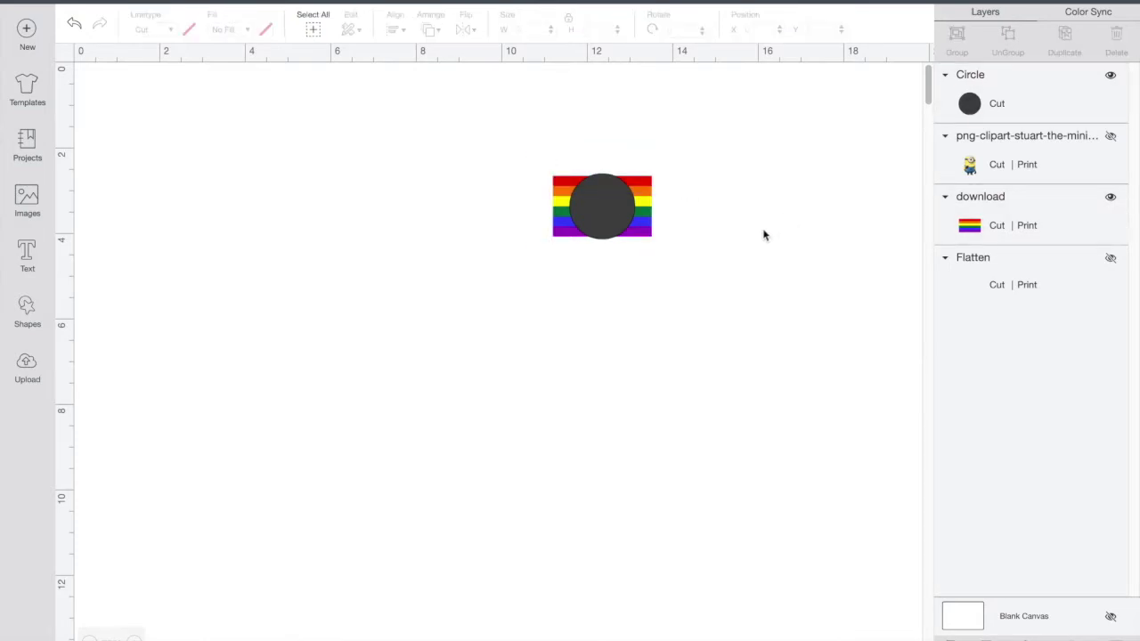
{"action": "left_click", "coordinate": [1113, 138]}
{"action": "left_click", "coordinate": [1057, 169]}
{"action": "left_click", "coordinate": [780, 305]}
Enlarge the flag to about 2.63 in wide and shift the flag and minion together so the flag extends past the circle.
{"action": "left_click", "coordinate": [636, 232]}
{"action": "left_click_drag", "start_coordinate": [664, 249], "coordinate": [674, 264]}
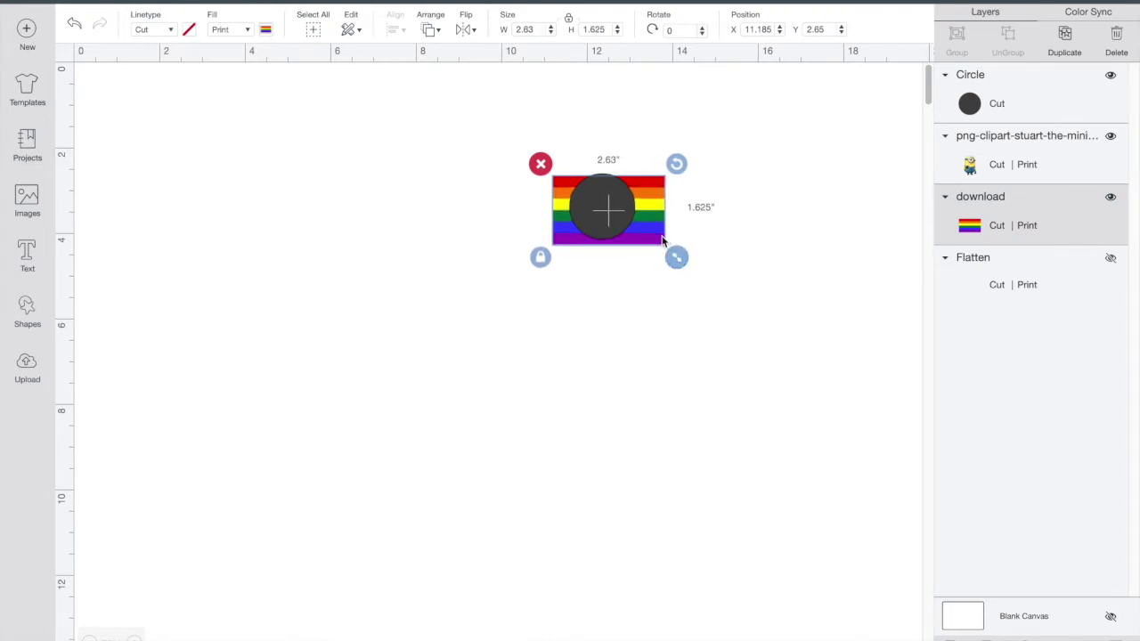
{"action": "left_click", "coordinate": [1015, 169], "text": "shift"}
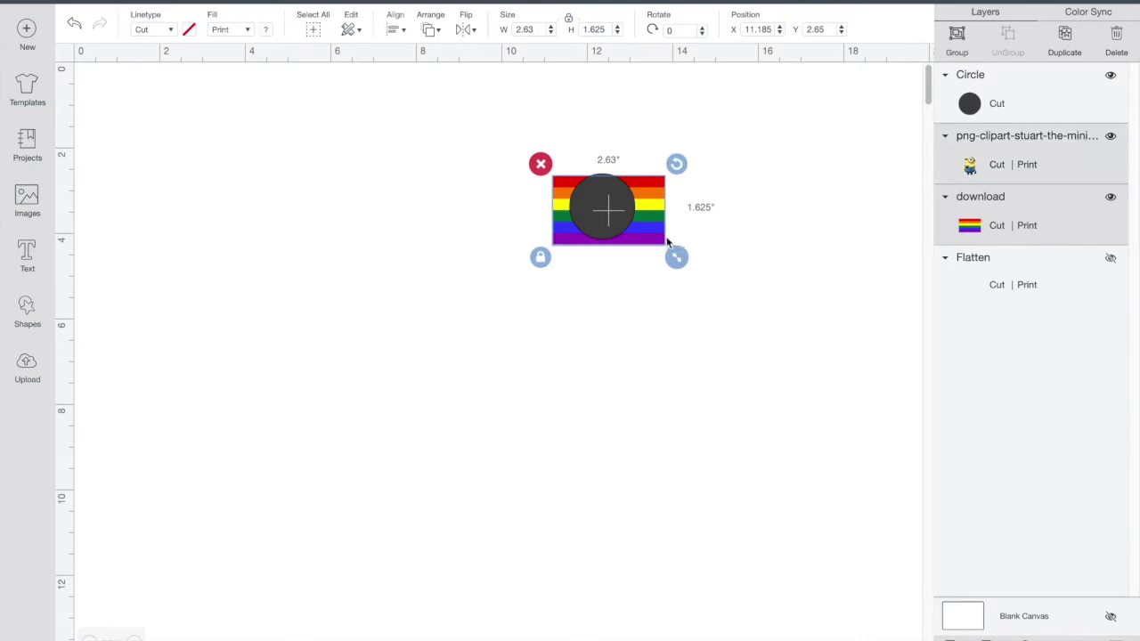
{"action": "left_click_drag", "start_coordinate": [666, 240], "coordinate": [658, 236]}
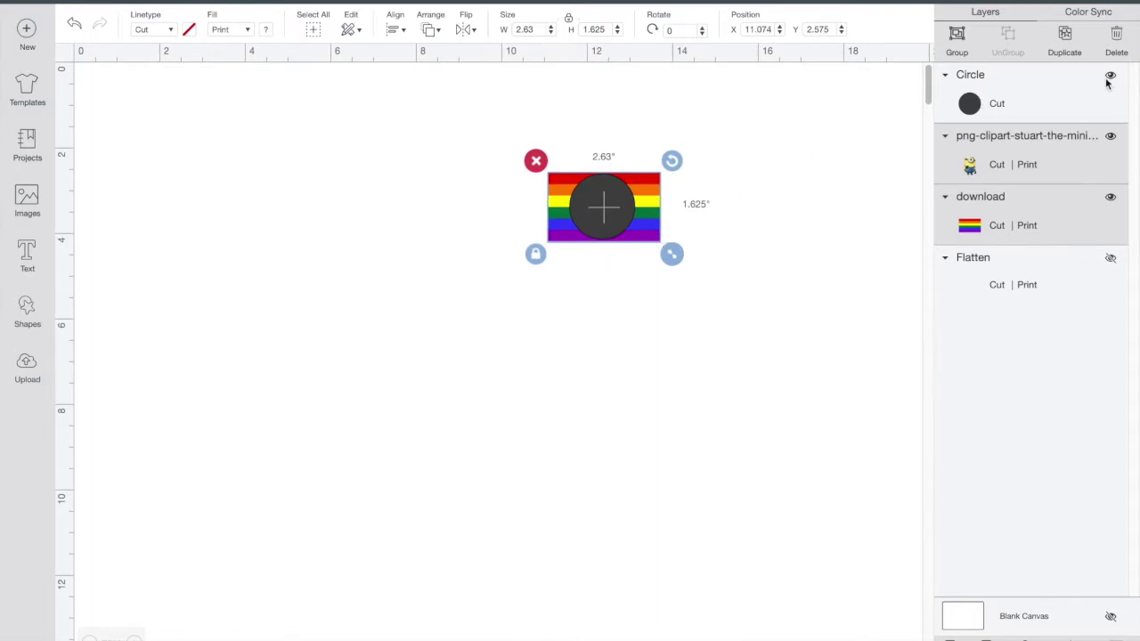
Hide the circle, center the minion and flag on each other with the Center alignment, and show the circle again.
{"action": "left_click", "coordinate": [1110, 76]}
{"action": "left_click_drag", "start_coordinate": [544, 157], "coordinate": [715, 270]}
{"action": "left_click", "coordinate": [392, 29]}
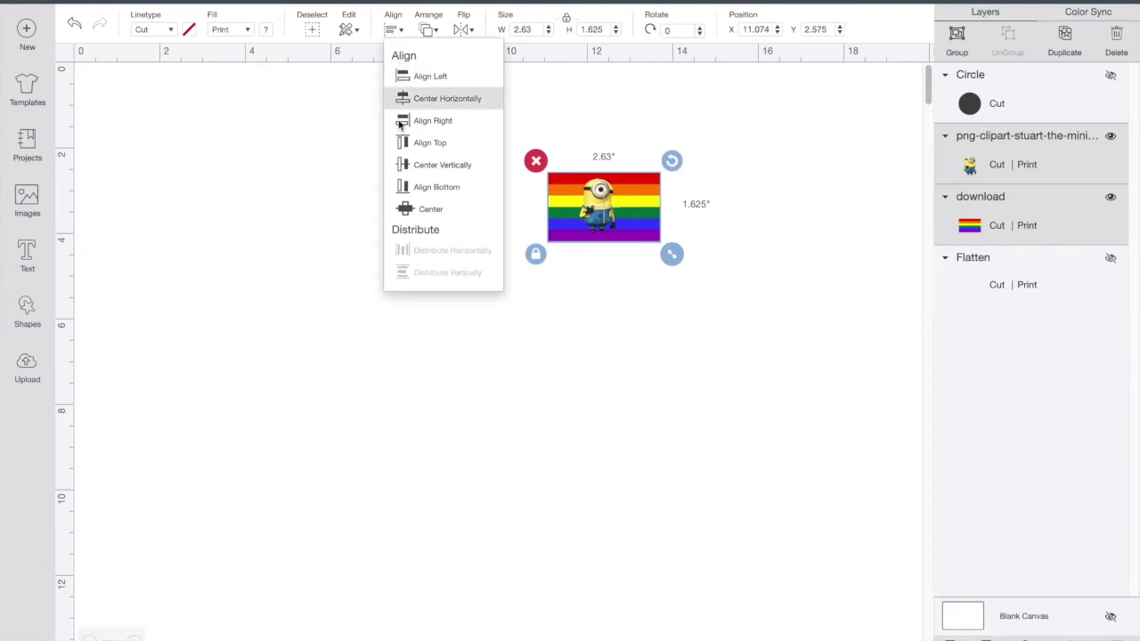
{"action": "left_click", "coordinate": [410, 207]}
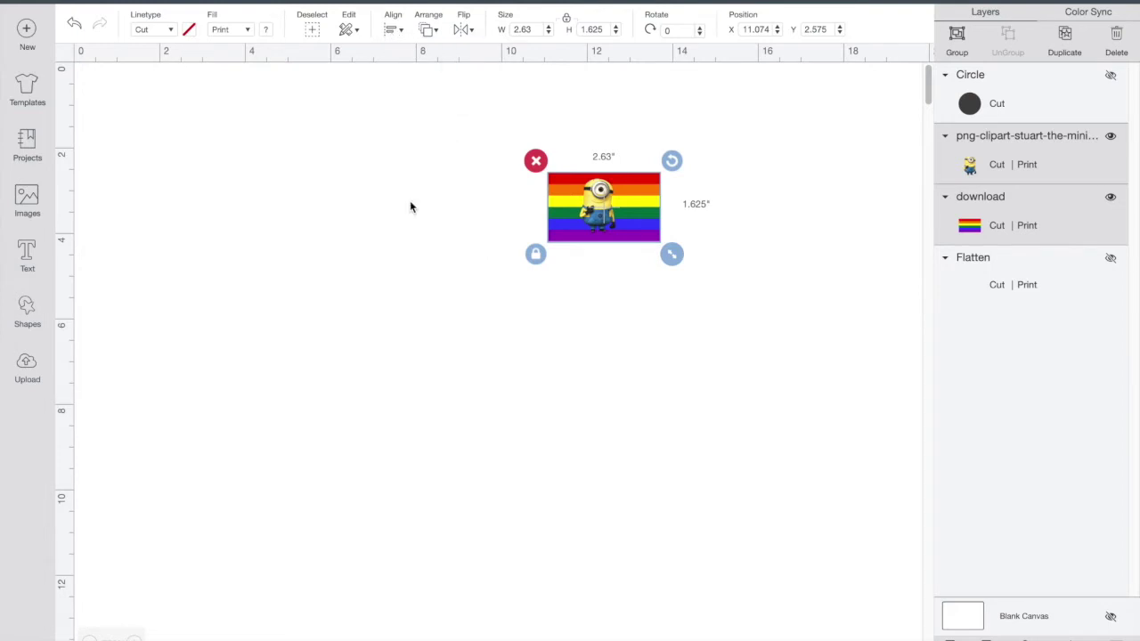
{"action": "left_click", "coordinate": [595, 353]}
{"action": "left_click", "coordinate": [1111, 75]}
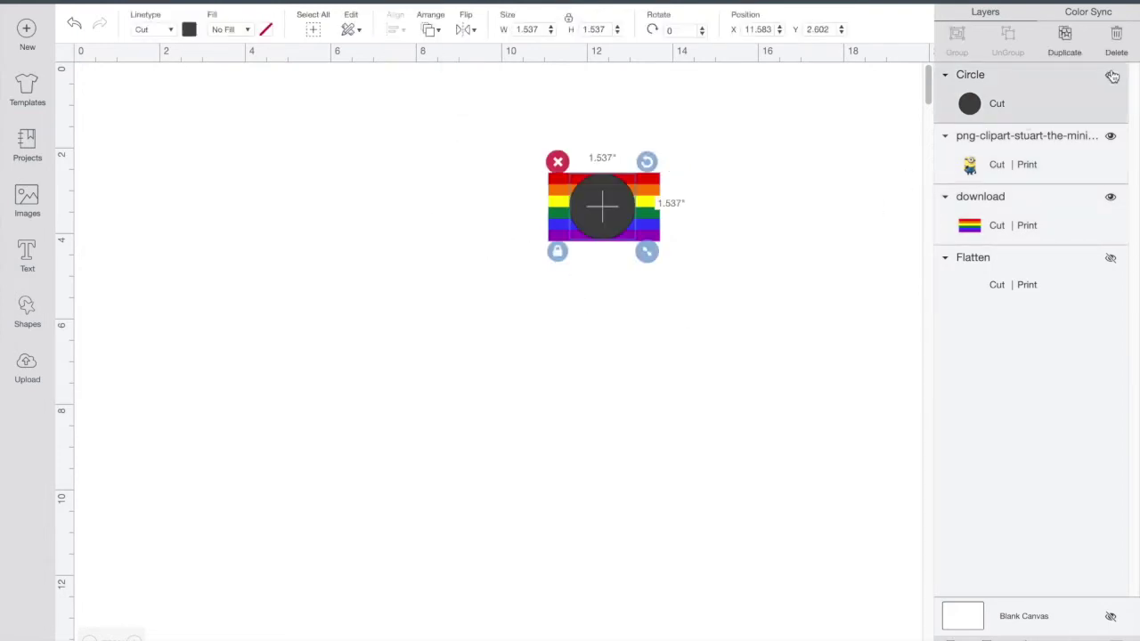
{"action": "left_click", "coordinate": [841, 242]}
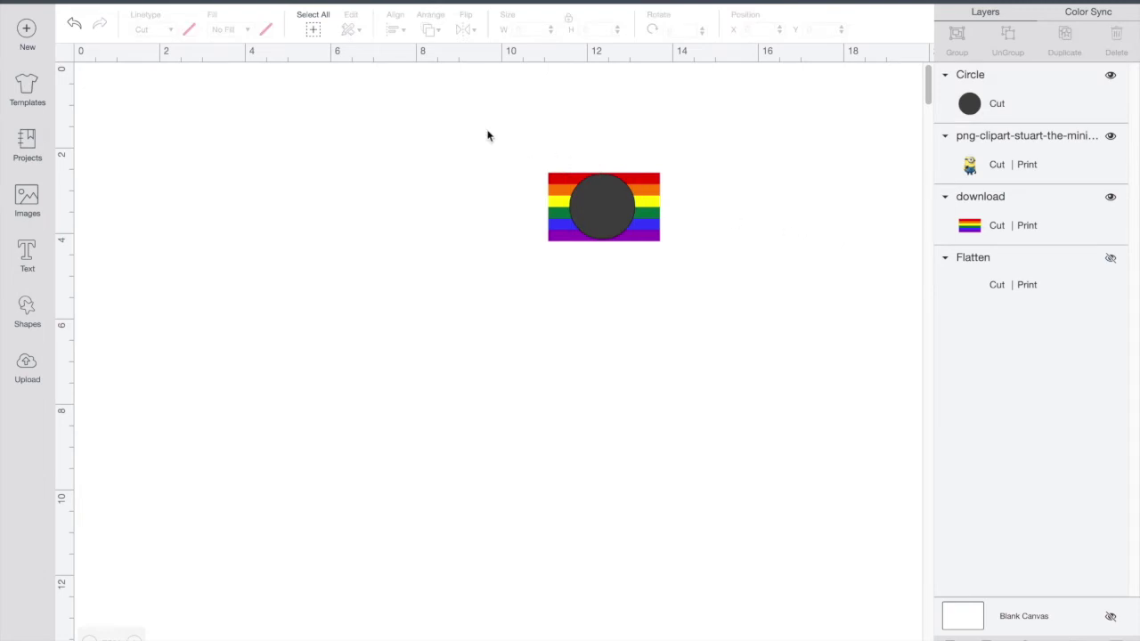
Hide the minion and slice the rainbow flag with the circle.
{"action": "left_click_drag", "start_coordinate": [487, 135], "coordinate": [733, 311]}
{"action": "left_click", "coordinate": [1112, 139]}
{"action": "left_click_drag", "start_coordinate": [506, 133], "coordinate": [689, 335]}
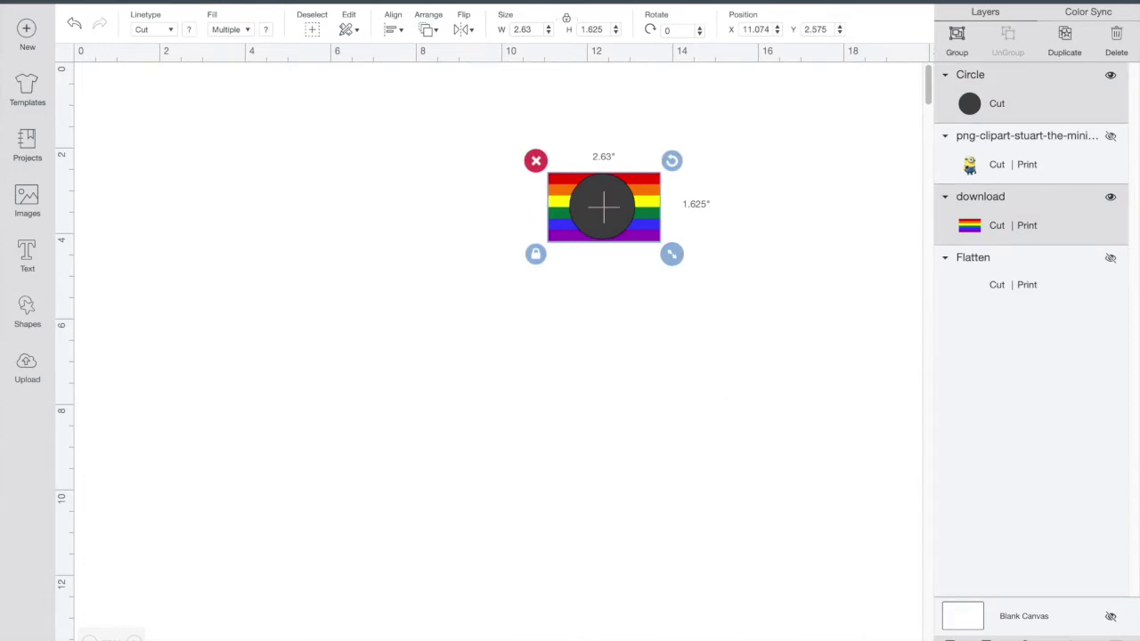
{"action": "left_click", "coordinate": [950, 638]}
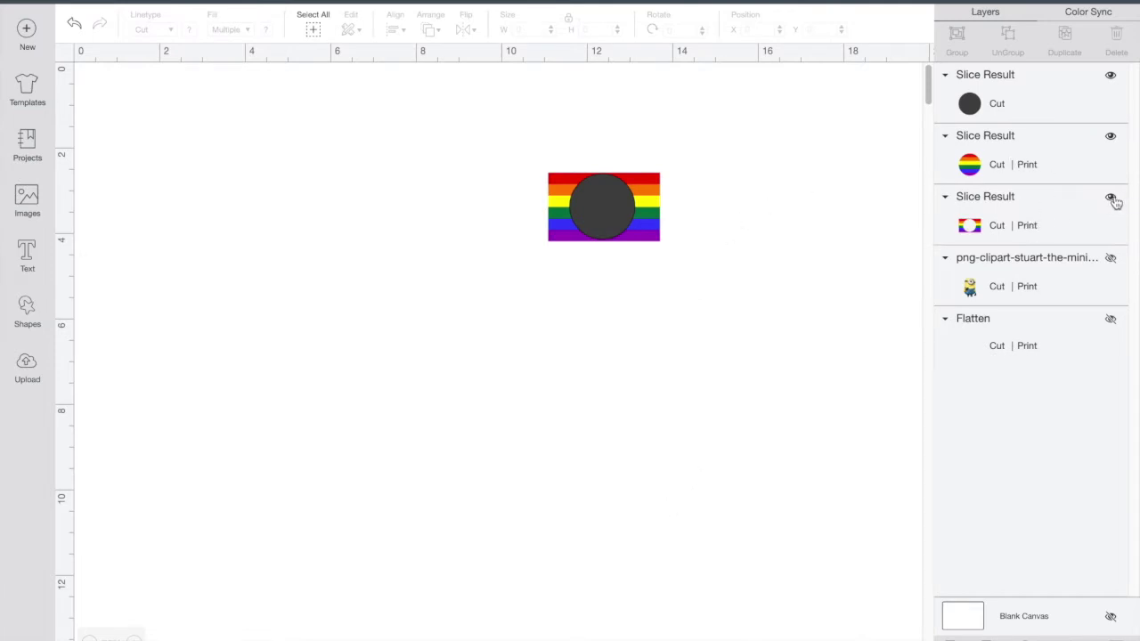
Hide the dark circle and the leftover flag frame from the slice, and show the minion layer again.
{"action": "left_click", "coordinate": [1110, 76]}
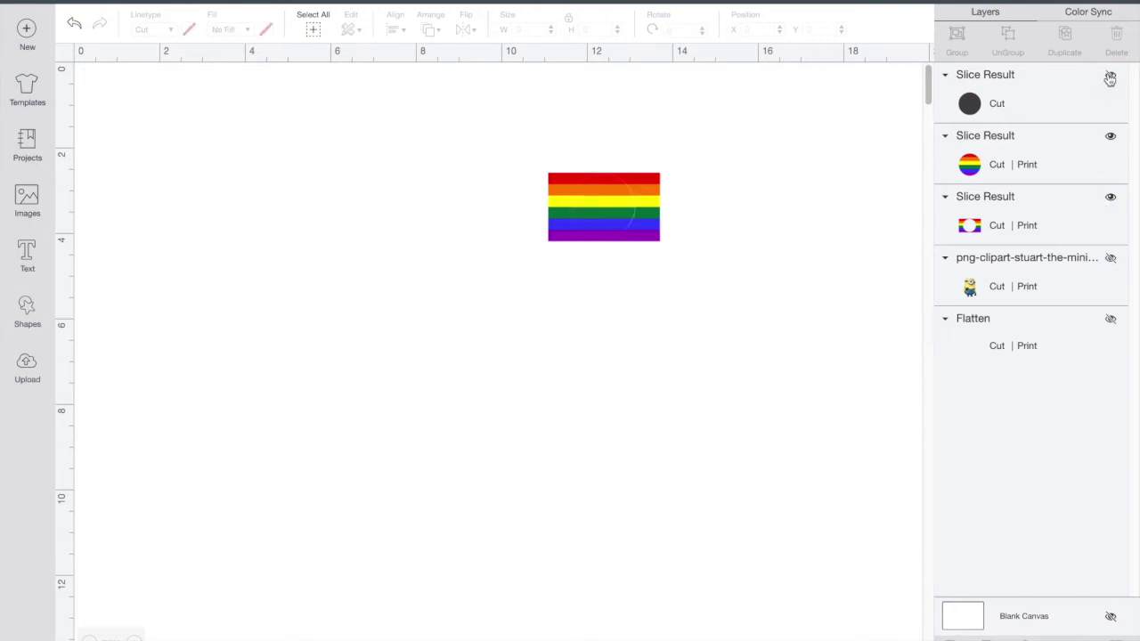
{"action": "left_click", "coordinate": [1110, 197]}
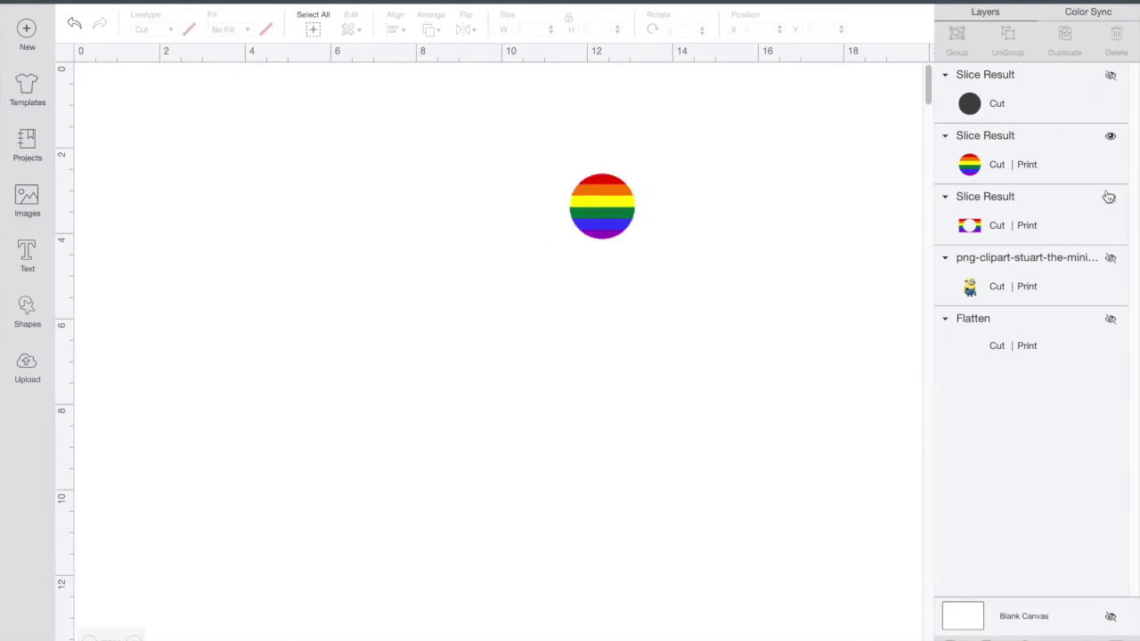
{"action": "left_click", "coordinate": [1113, 264]}
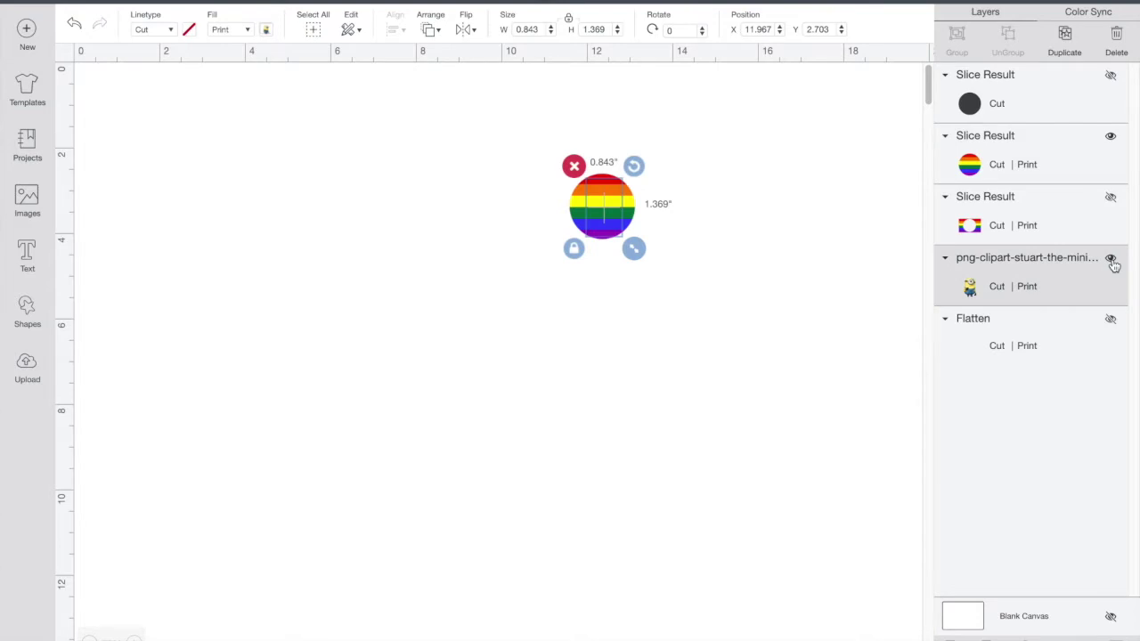
Send the minion to the front so it sits over the round flag piece.
{"action": "left_click", "coordinate": [428, 32]}
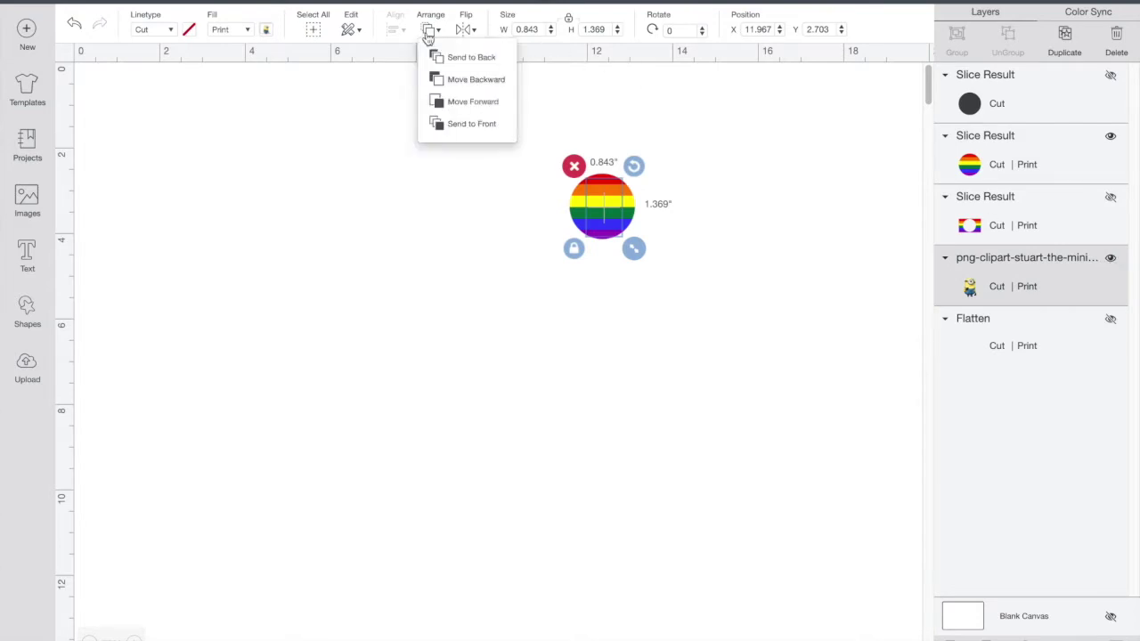
{"action": "left_click", "coordinate": [445, 123]}
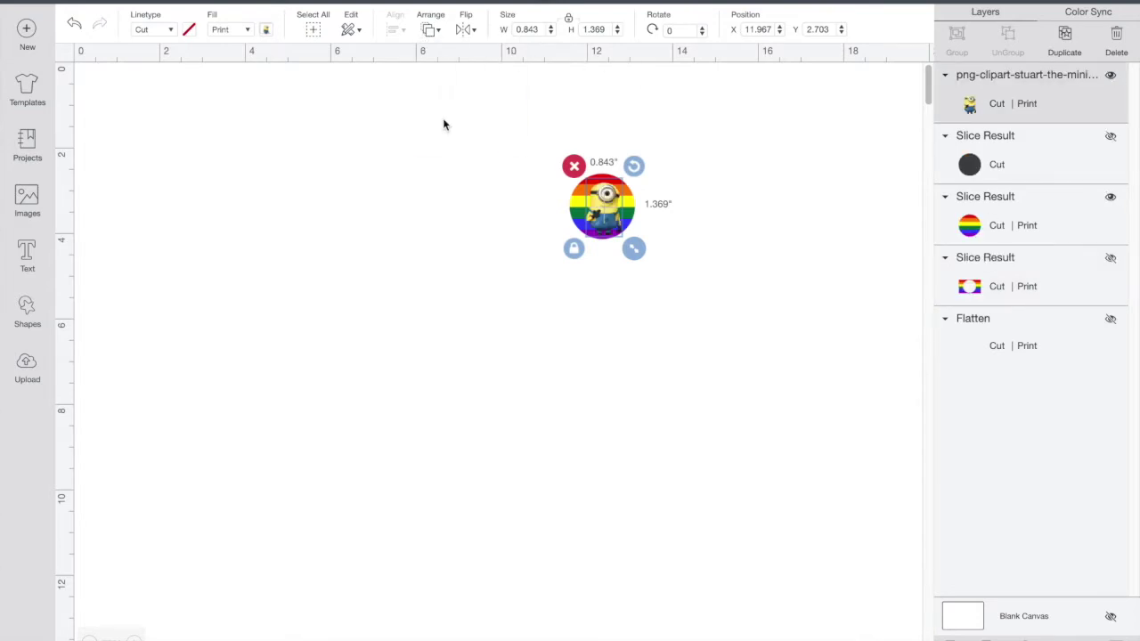
{"action": "left_click", "coordinate": [740, 194]}
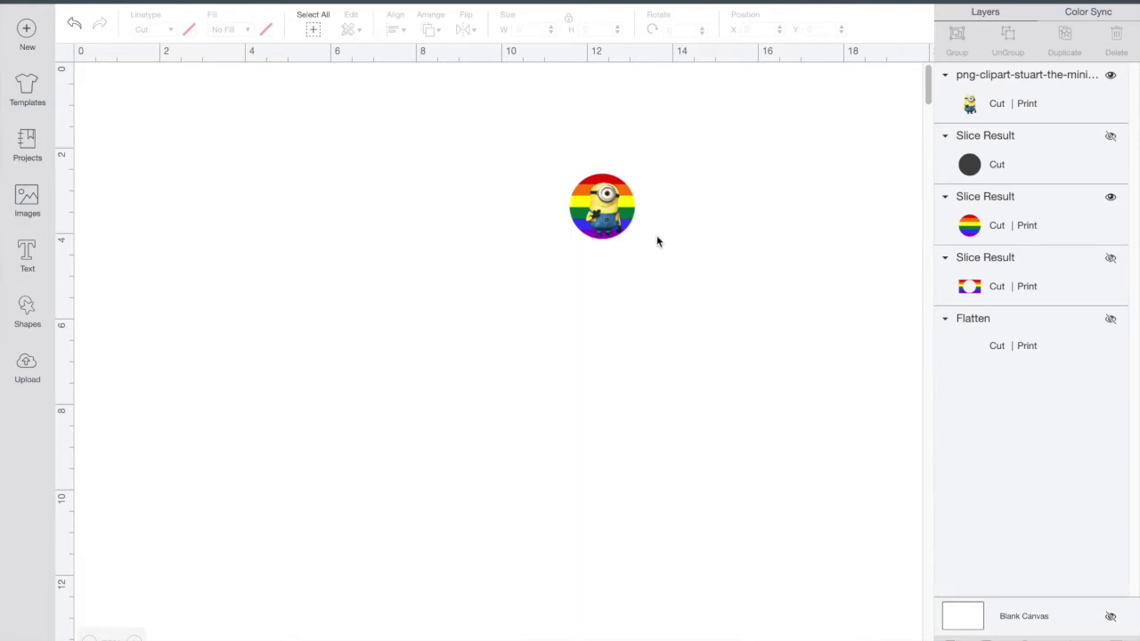
Center the minion on the round flag with the Center alignment and flatten the two into one printable image.
{"action": "left_click_drag", "start_coordinate": [540, 158], "coordinate": [677, 287]}
{"action": "left_click", "coordinate": [398, 36]}
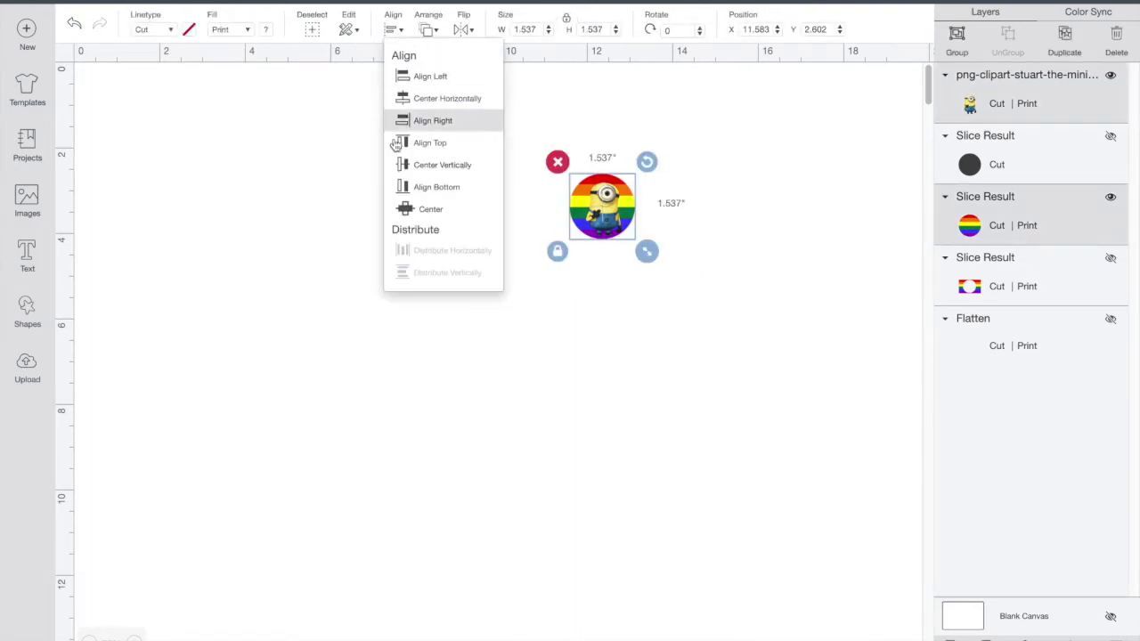
{"action": "left_click", "coordinate": [410, 211]}
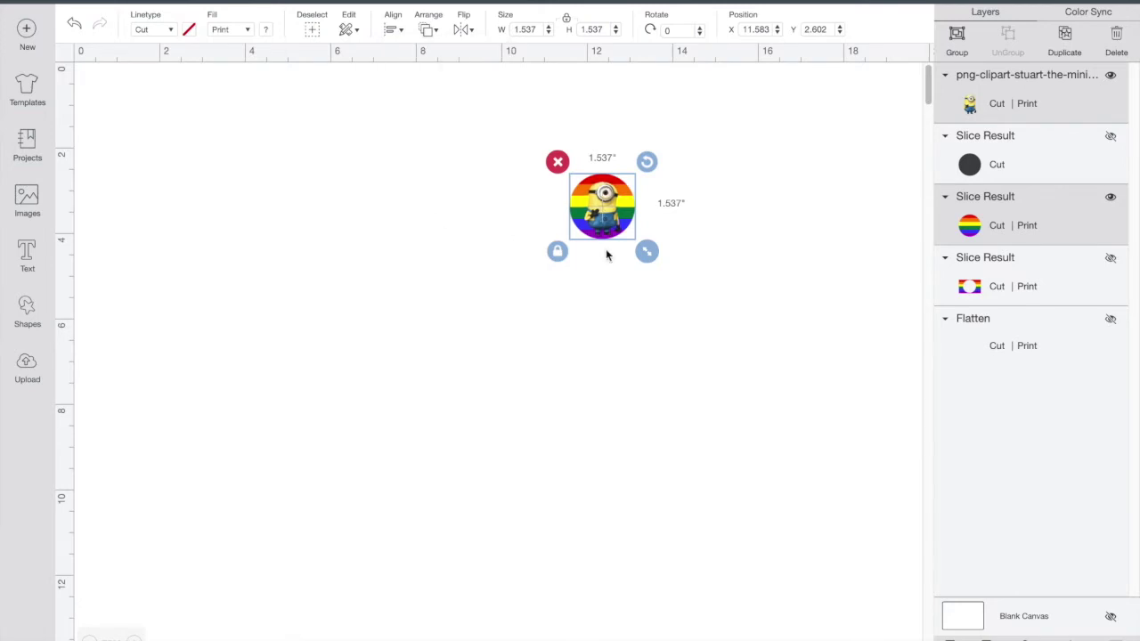
{"action": "left_click", "coordinate": [726, 281]}
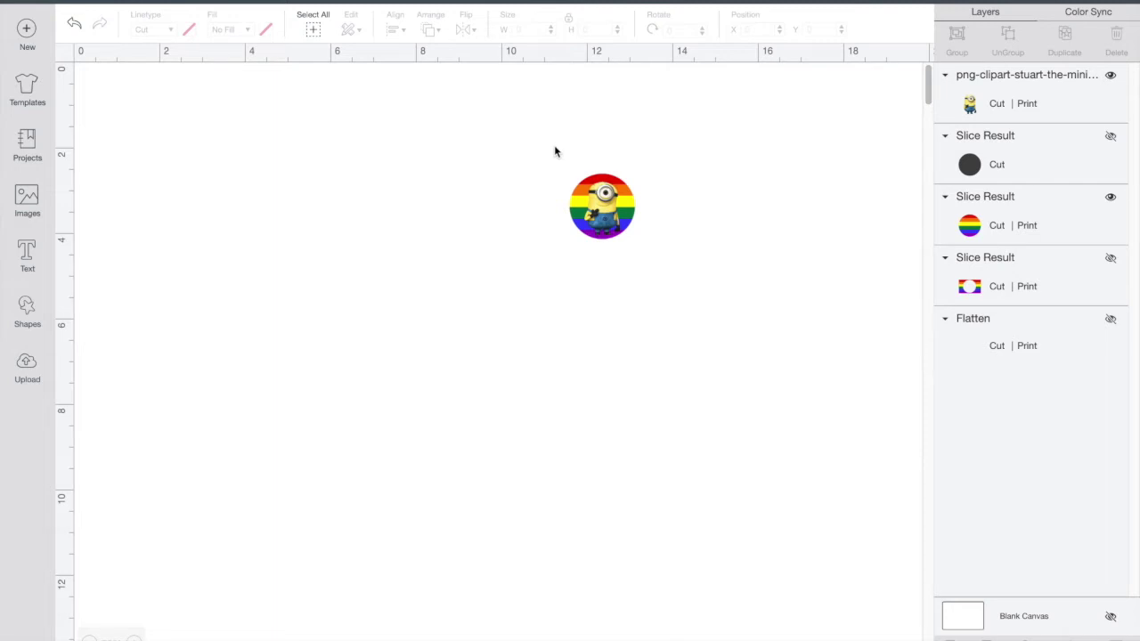
{"action": "left_click_drag", "start_coordinate": [551, 143], "coordinate": [692, 324]}
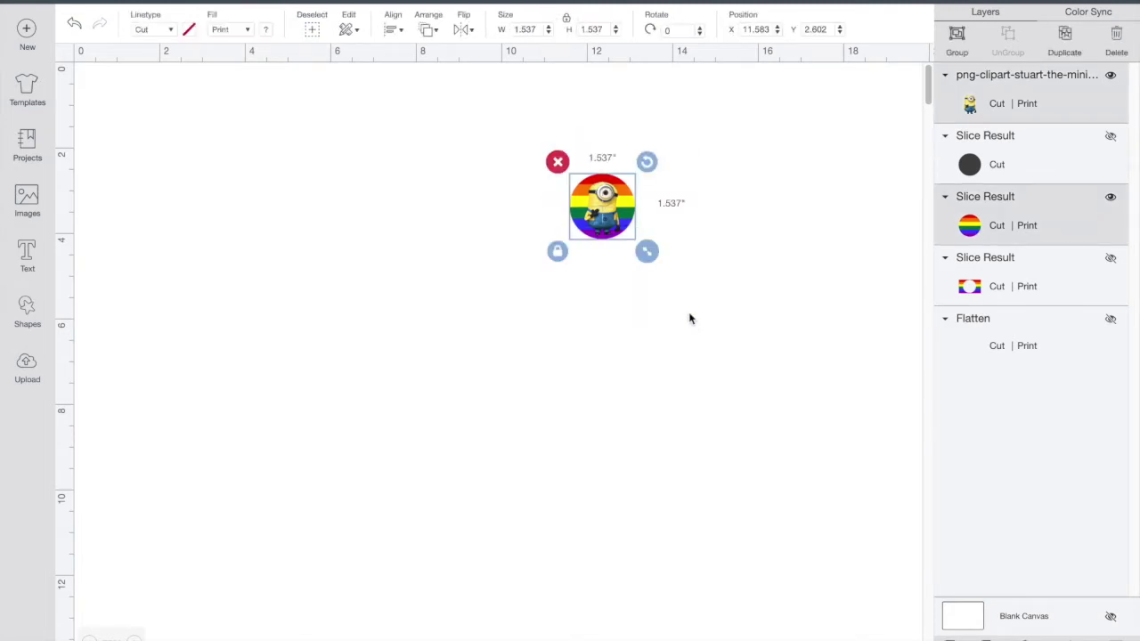
{"action": "left_click", "coordinate": [1074, 637]}
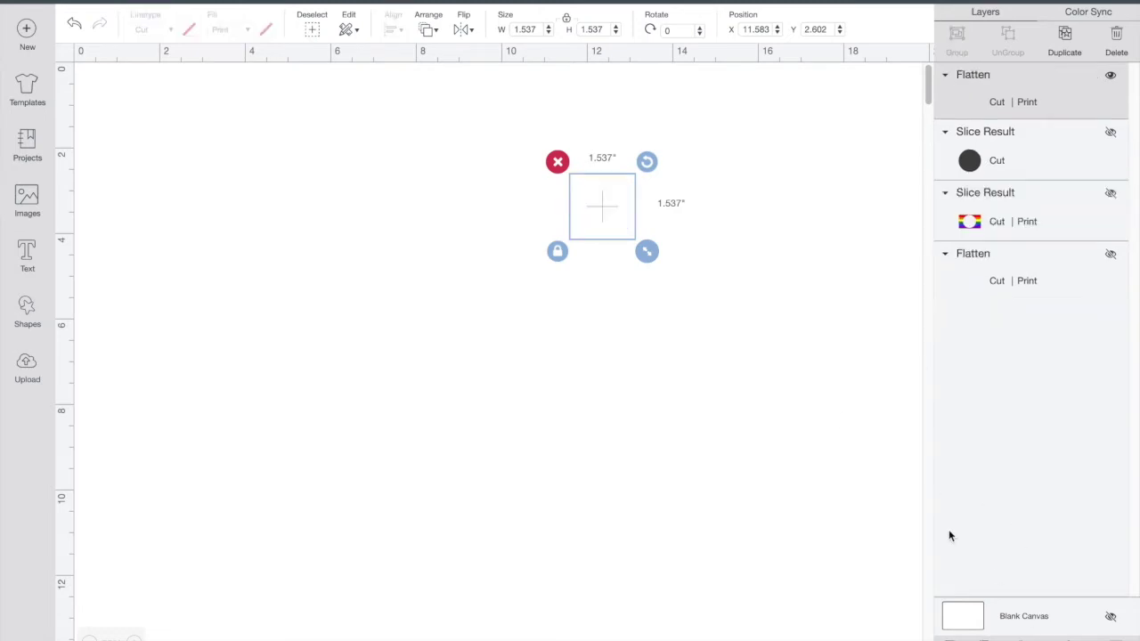
Delete the hidden flag frame and dark circle slice results.
{"action": "left_click", "coordinate": [1112, 195]}
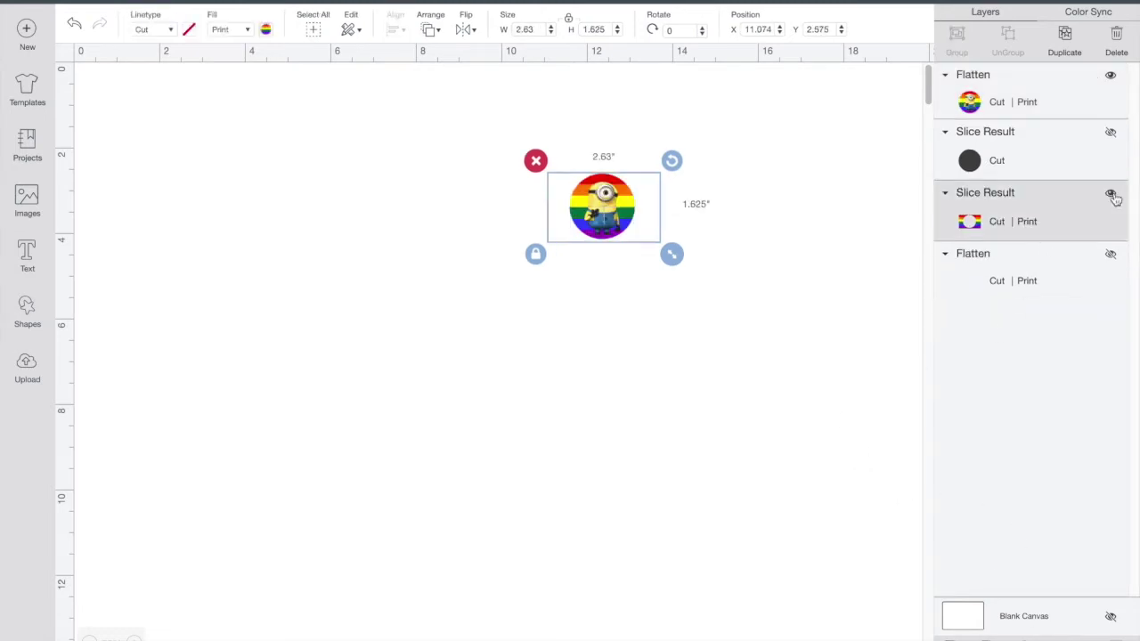
{"action": "left_click", "coordinate": [1116, 35]}
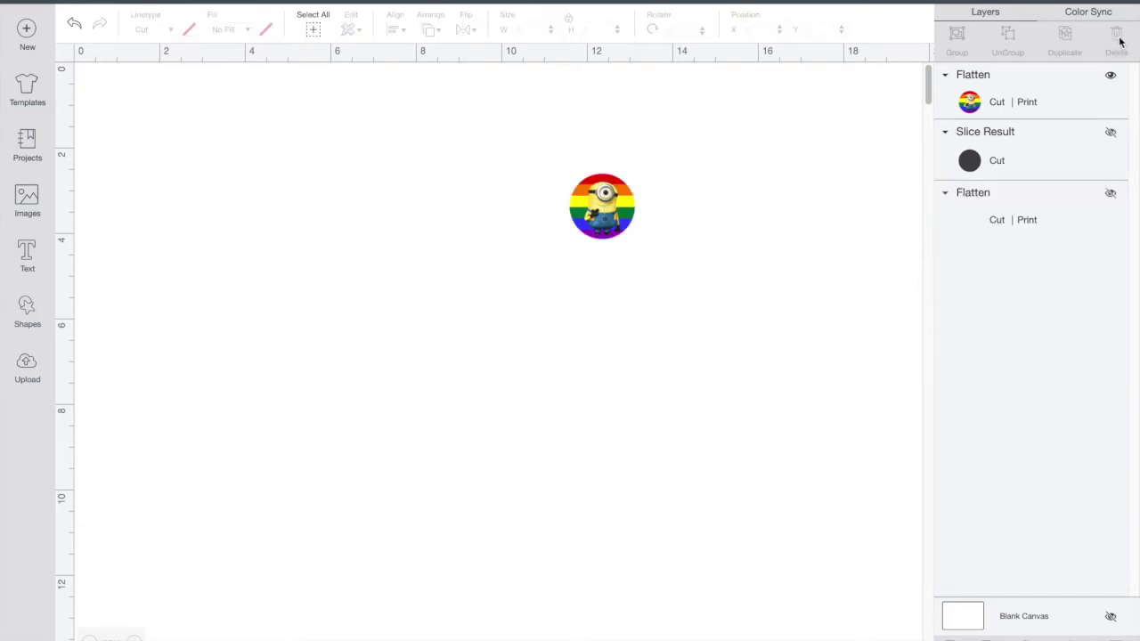
{"action": "left_click", "coordinate": [1112, 134]}
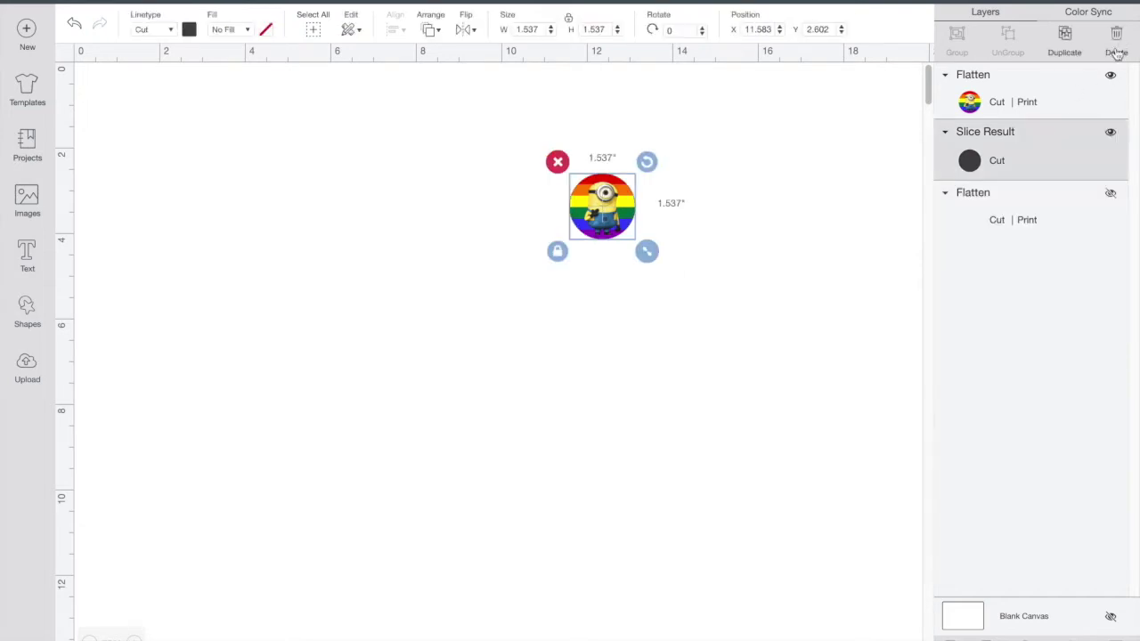
{"action": "left_click", "coordinate": [1116, 36]}
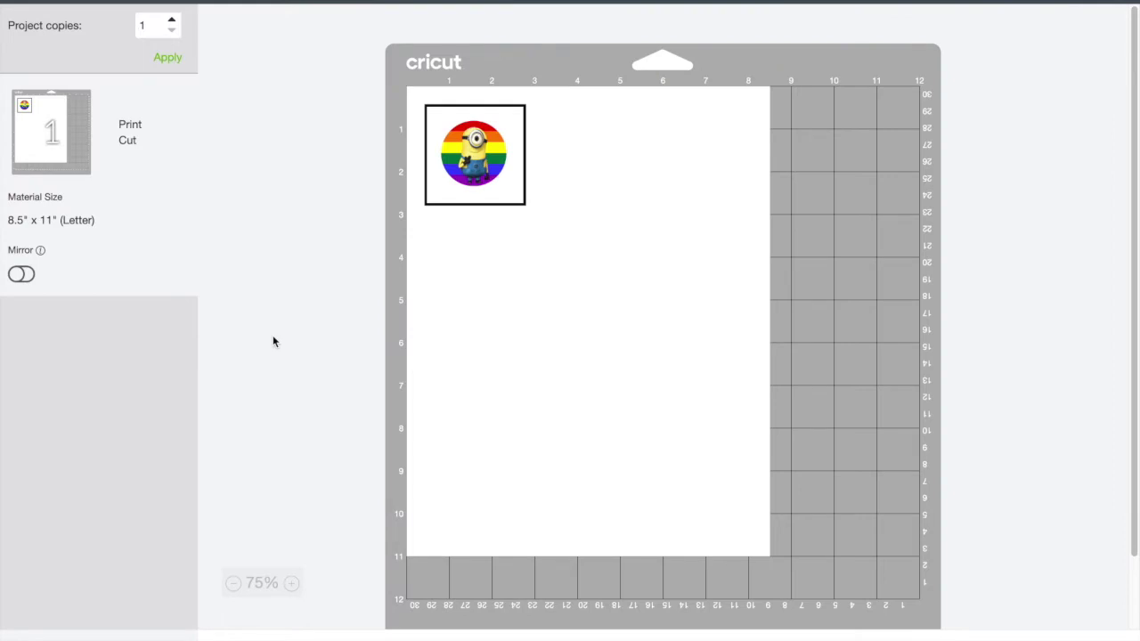
Turn on Mirror for the print-and-cut mat.
{"action": "left_click", "coordinate": [23, 276]}
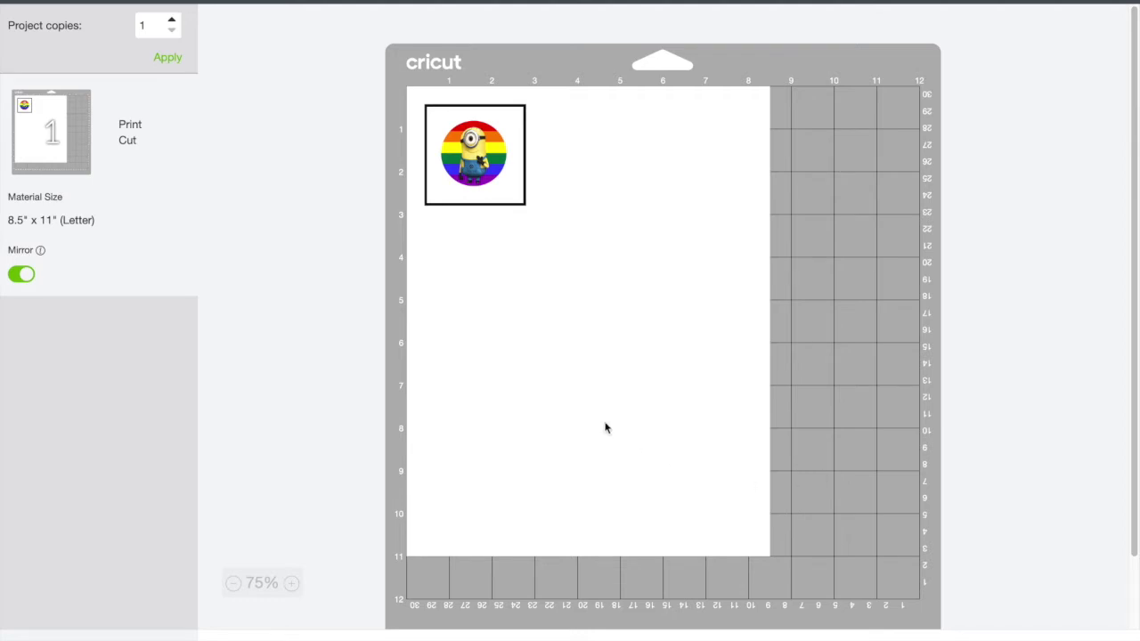
{"action": "left_click", "coordinate": [22, 276]}
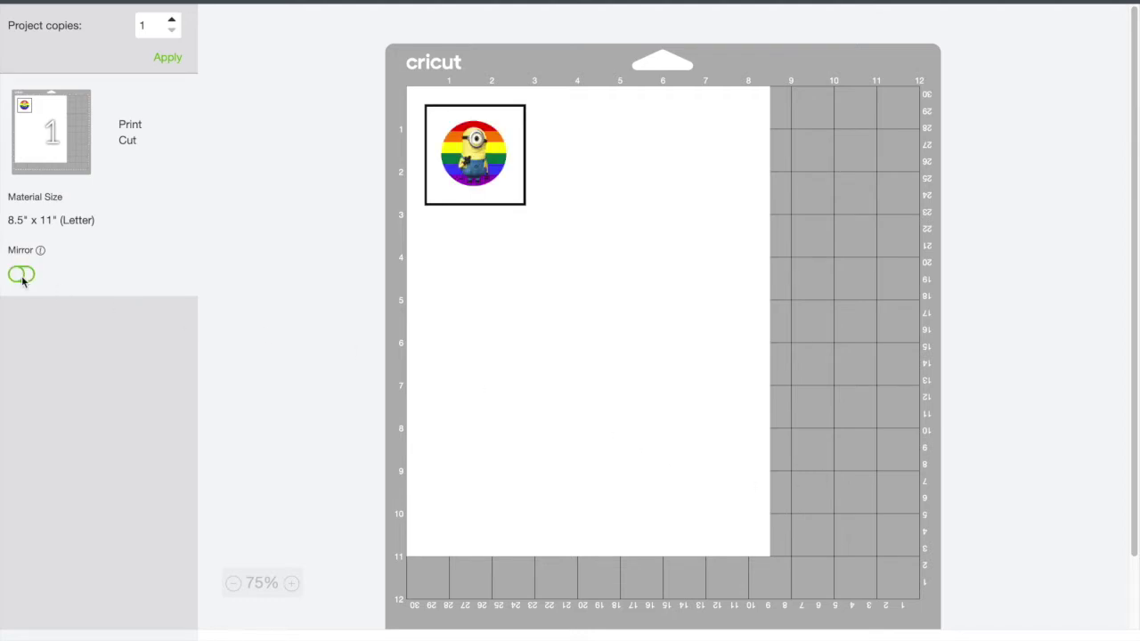
{"action": "left_click", "coordinate": [22, 276]}
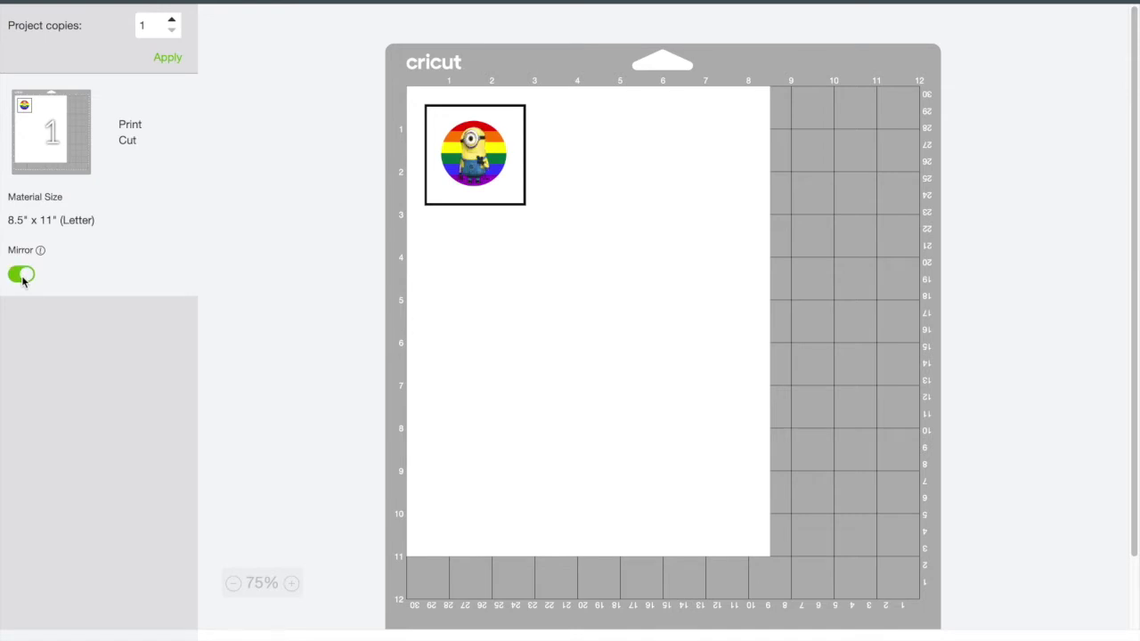